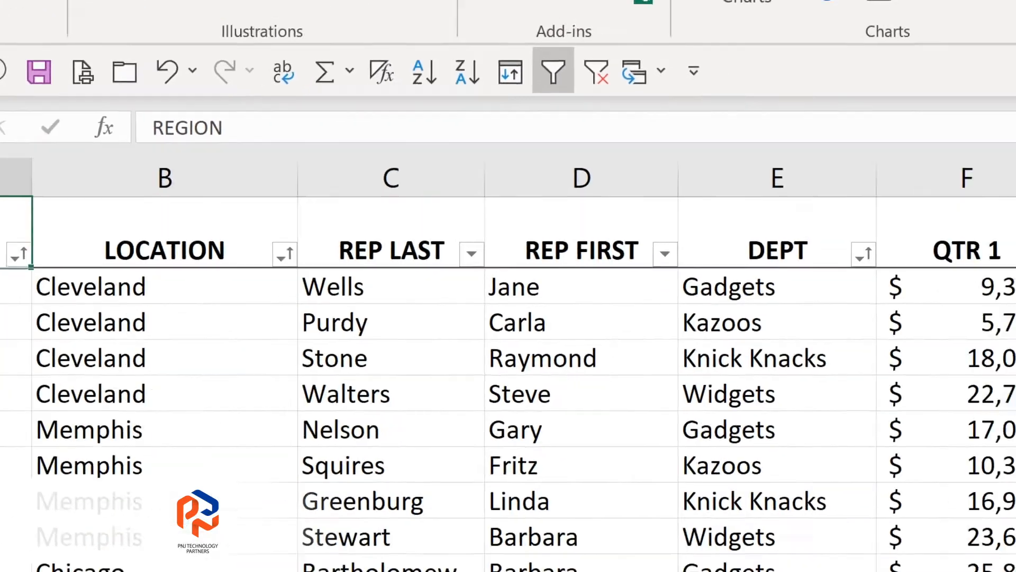
# Create a PivotTable on a new worksheet from 'Sales Tracking'!$A$1:$J$77, with REGION as rows and TOTALS summed as values.
pyautogui.click(62, 127)
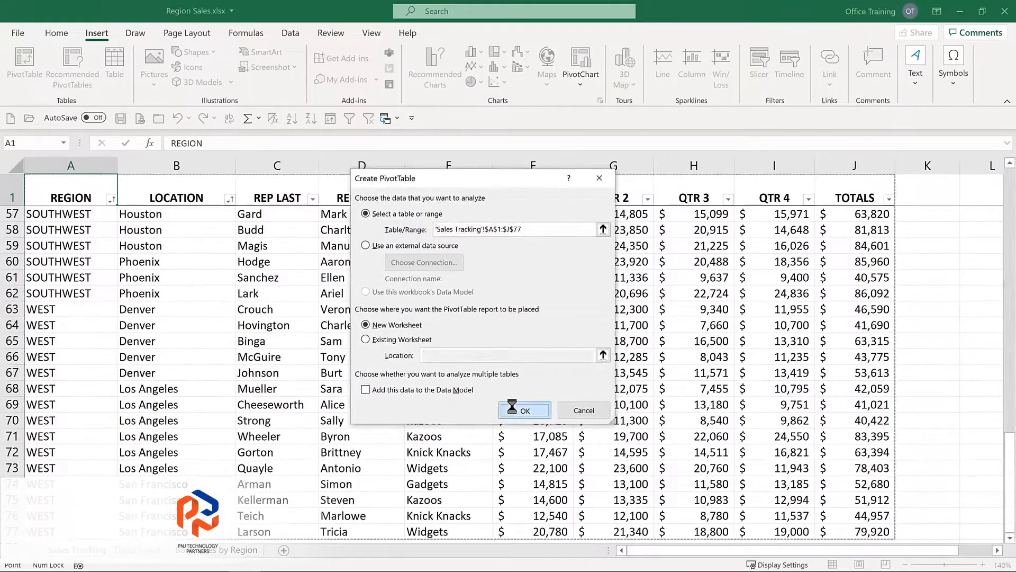
pyautogui.click(553, 477)
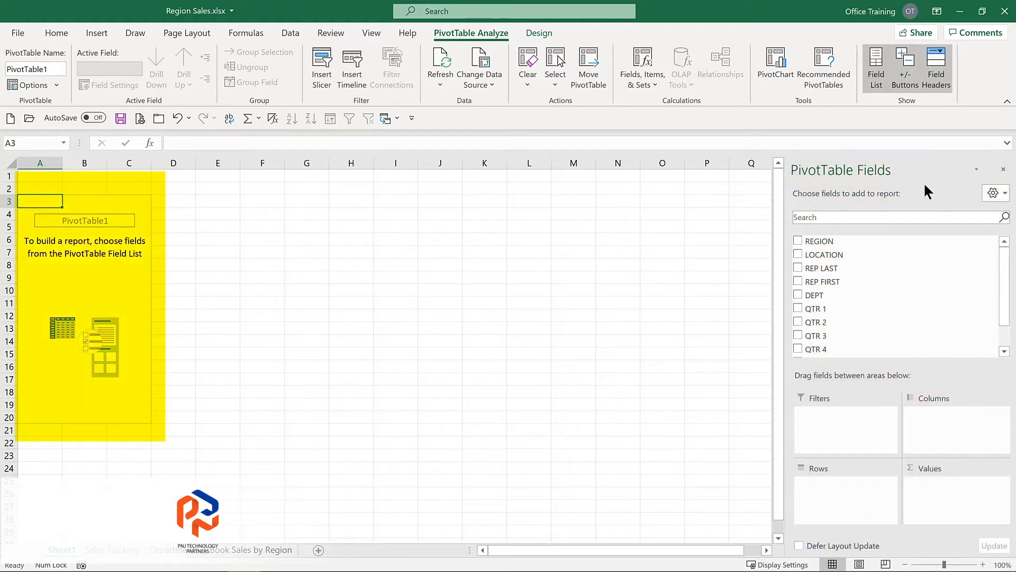
pyautogui.click(798, 241)
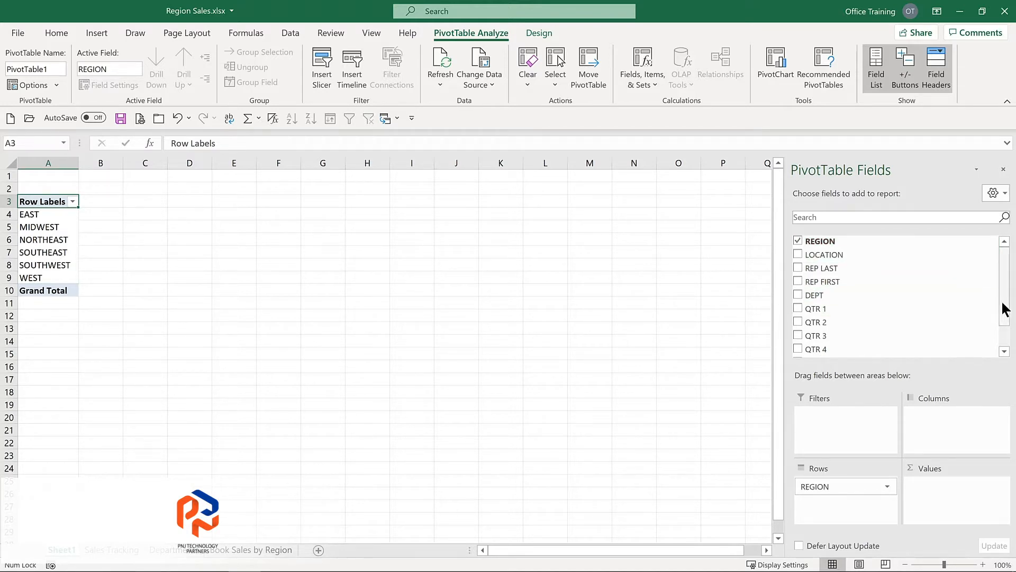
pyautogui.scroll(-2, 1003, 307)
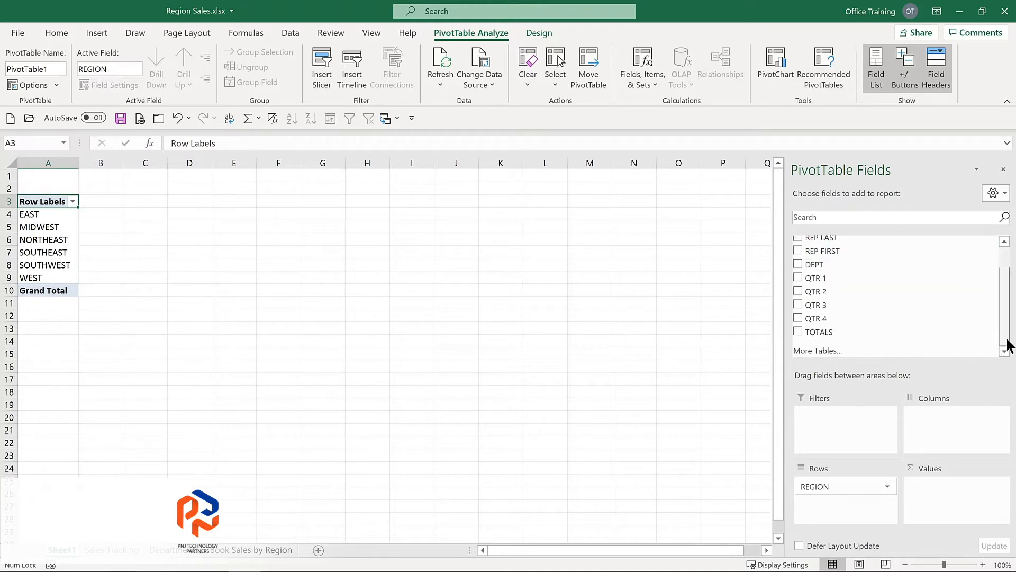
pyautogui.click(797, 332)
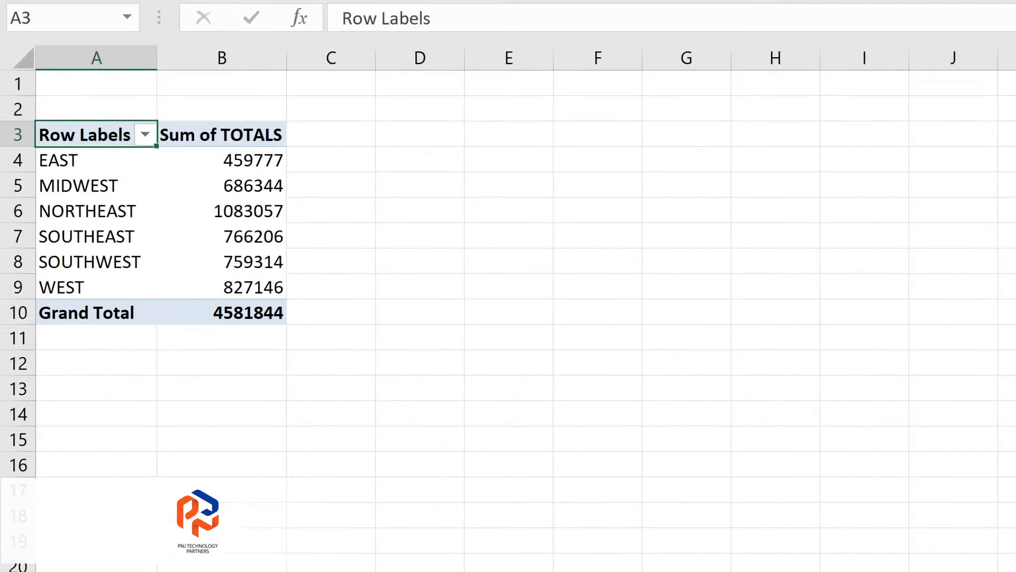
# Format the PivotTable's TOTALS values as Currency with the $ symbol and 0 decimal places.
pyautogui.moveTo(203, 211)
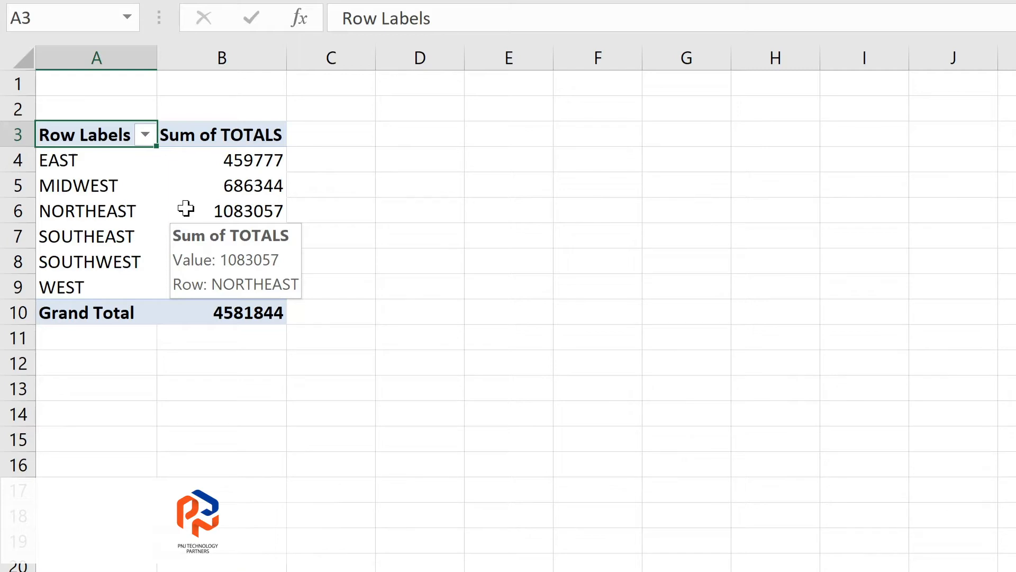
pyautogui.rightClick(186, 208)
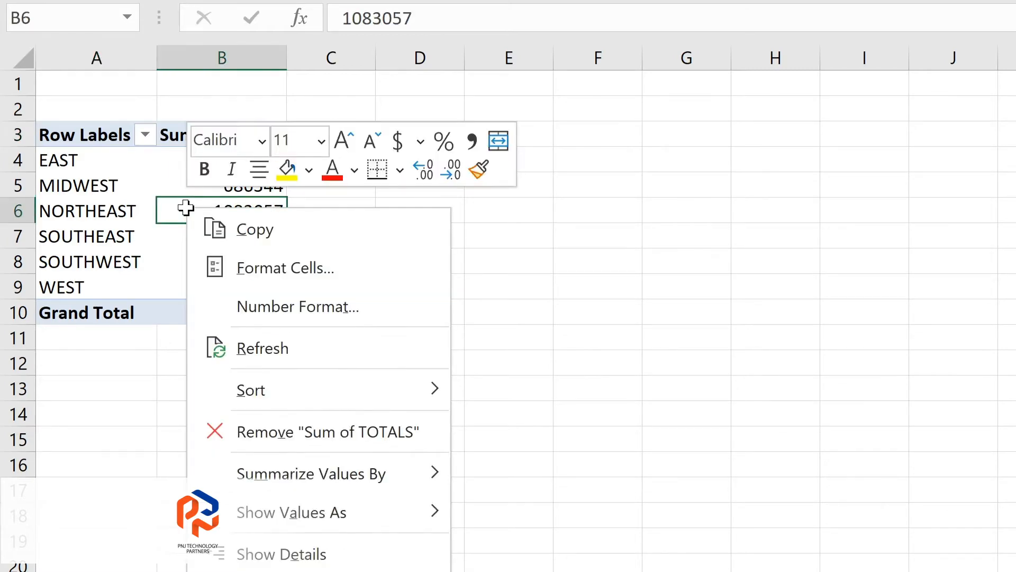
pyautogui.click(251, 308)
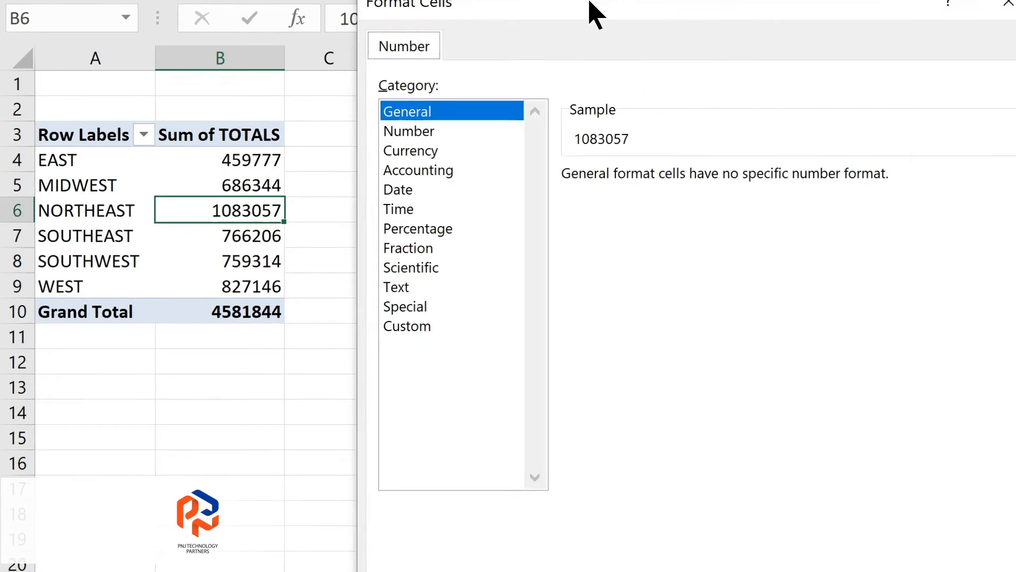
pyautogui.click(282, 141)
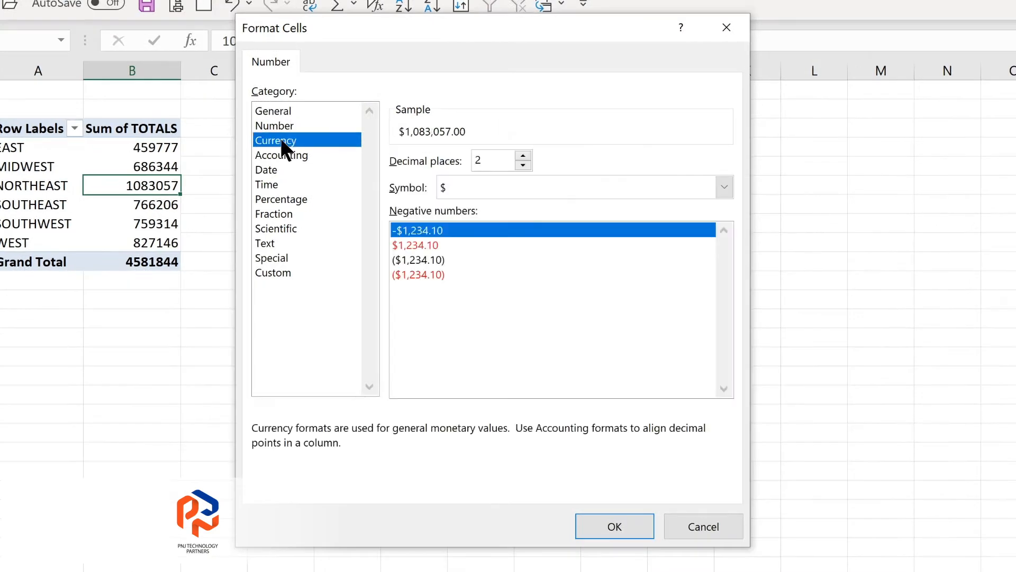
pyautogui.click(523, 165)
pyautogui.click(523, 165)
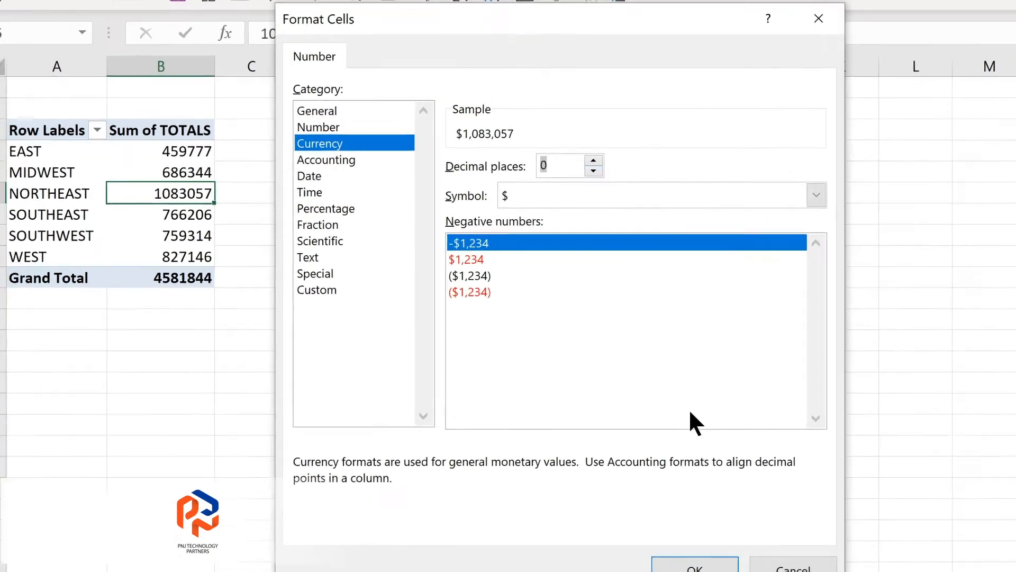
pyautogui.click(615, 527)
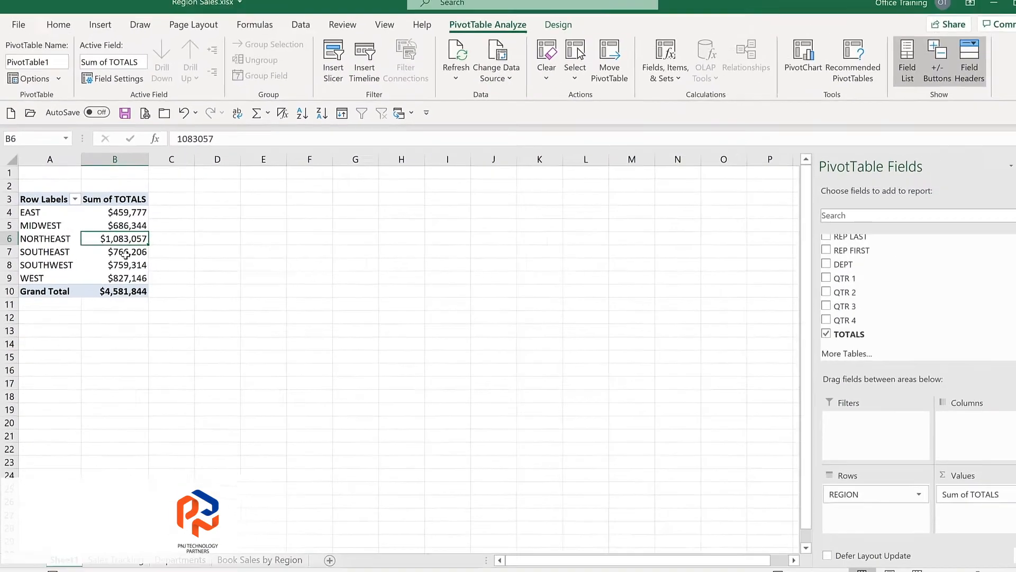
# Add the DEPT field to the PivotTable and place it in the Columns area.
pyautogui.click(798, 264)
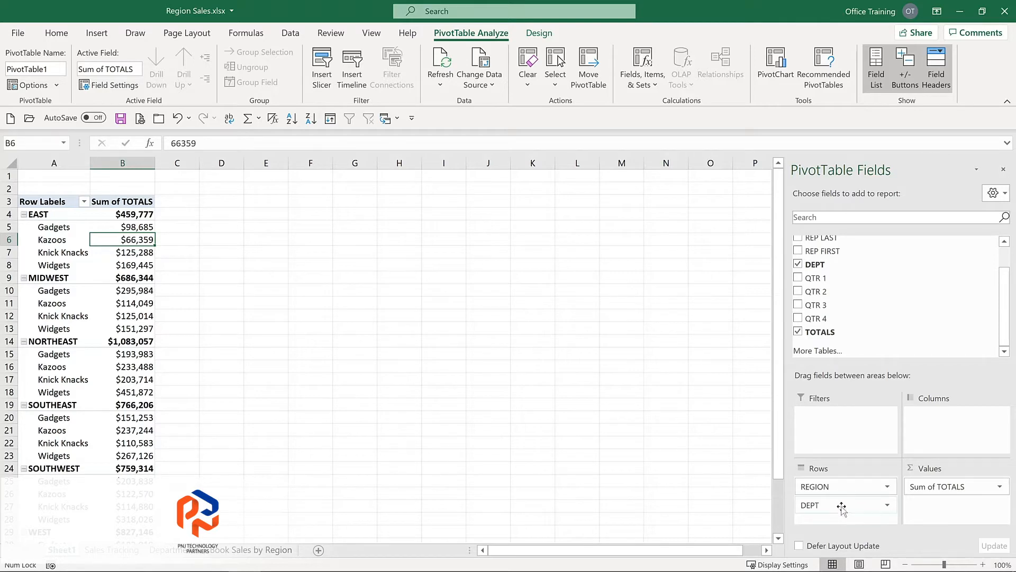
pyautogui.moveTo(842, 507); pyautogui.dragTo(953, 423)
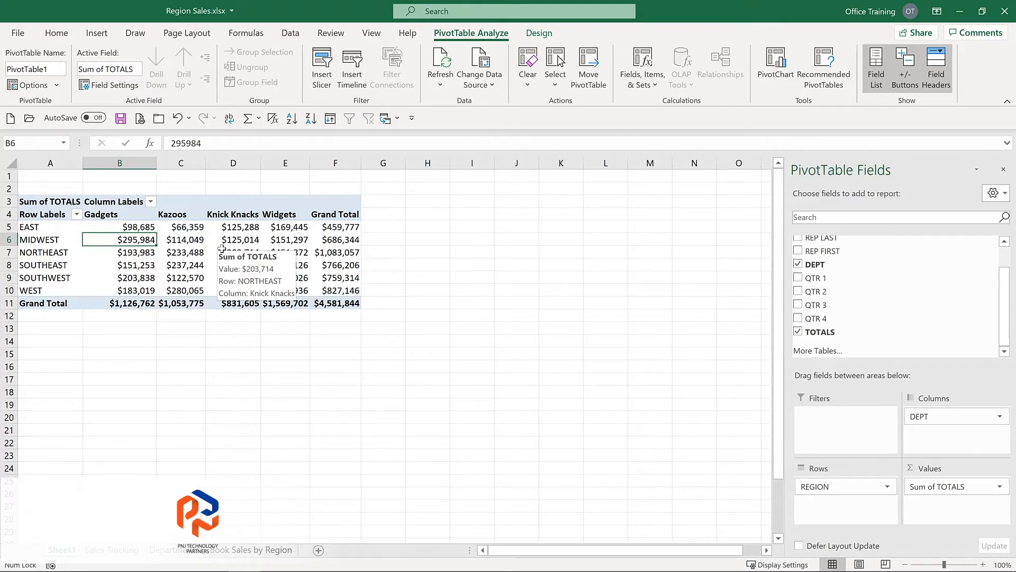
pyautogui.click(538, 32)
pyautogui.click(469, 33)
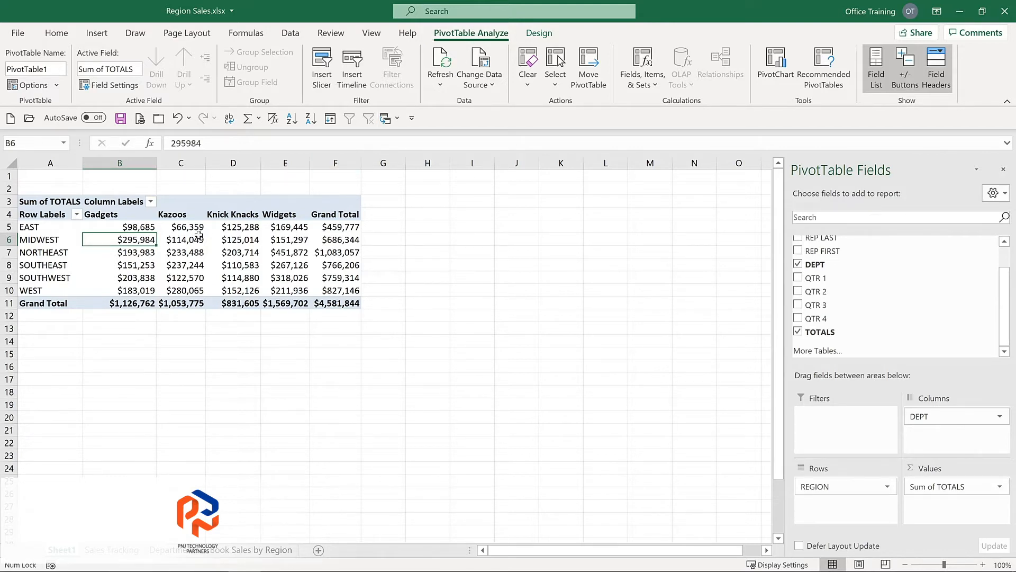
# Add the LOCATION field to the PivotTable rows beneath REGION.
pyautogui.moveTo(198, 235)
pyautogui.moveTo(137, 229)
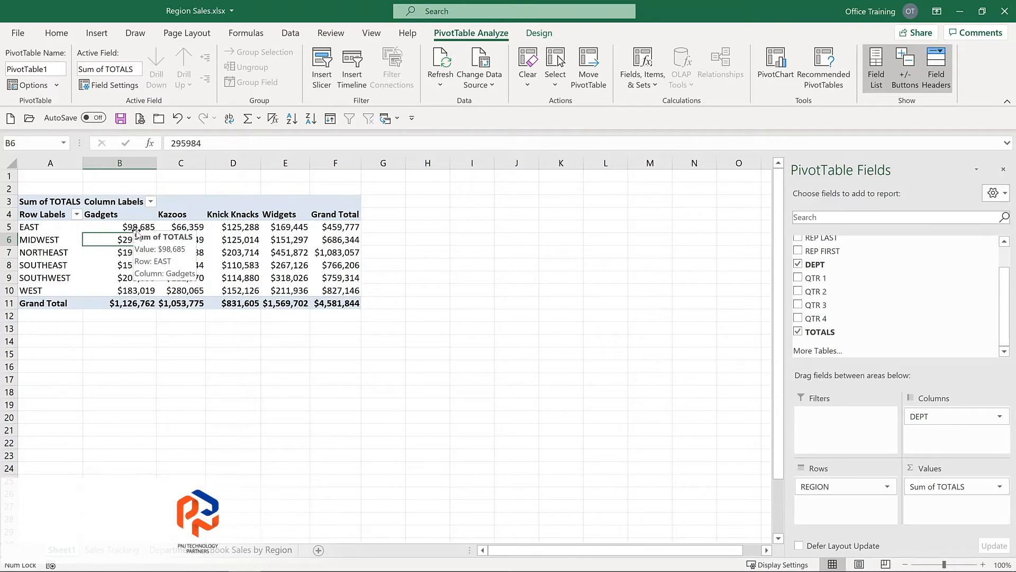
pyautogui.scroll(2, 798, 252)
pyautogui.click(798, 254)
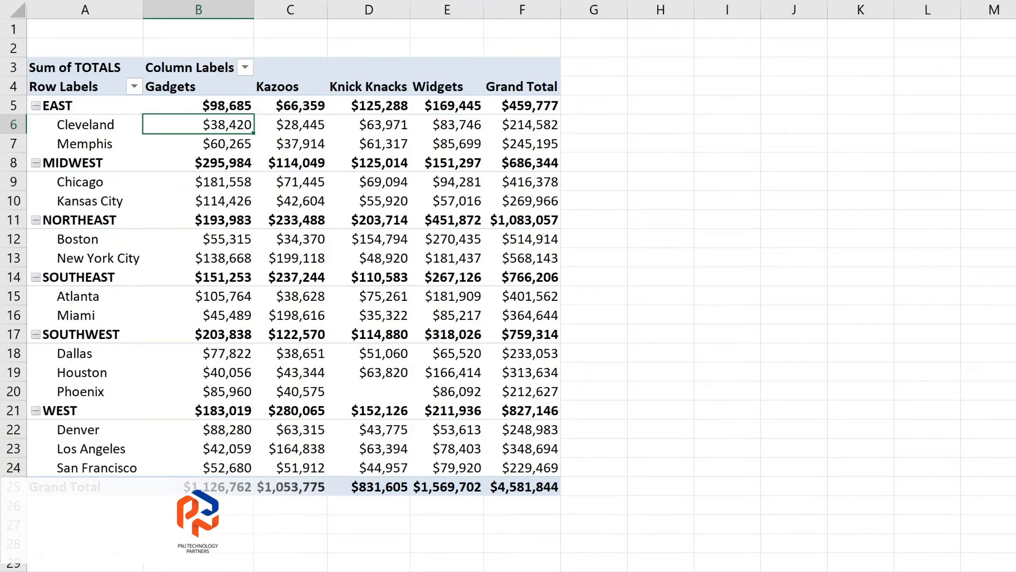
# On the Sales Tracking sheet, change the first record's QTR 1 amount in cell F2 to 100000.
pyautogui.hotkey('ctrl', 'pagedown')
pyautogui.hotkey('ctrl', 'Home')
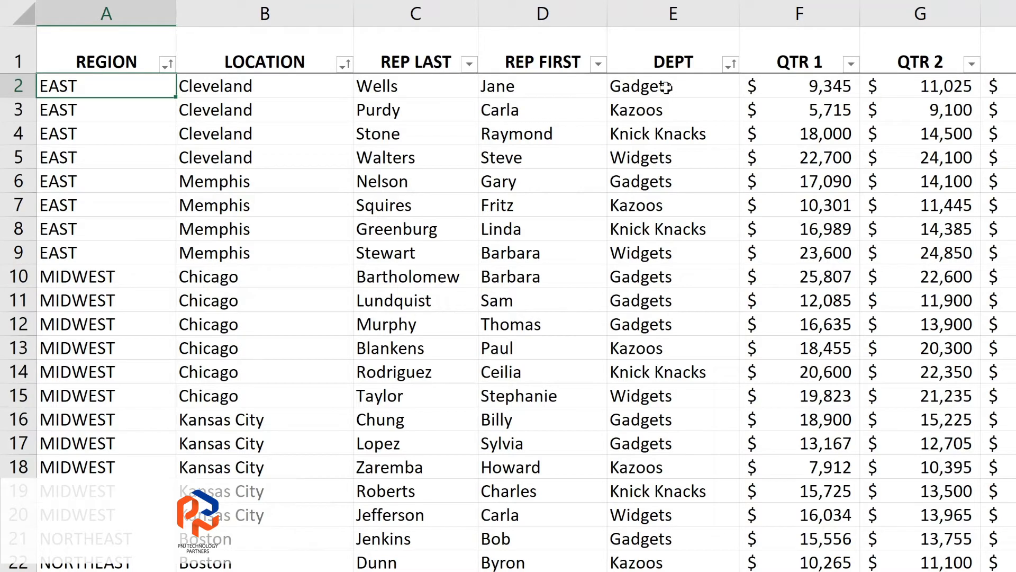
pyautogui.click(804, 85)
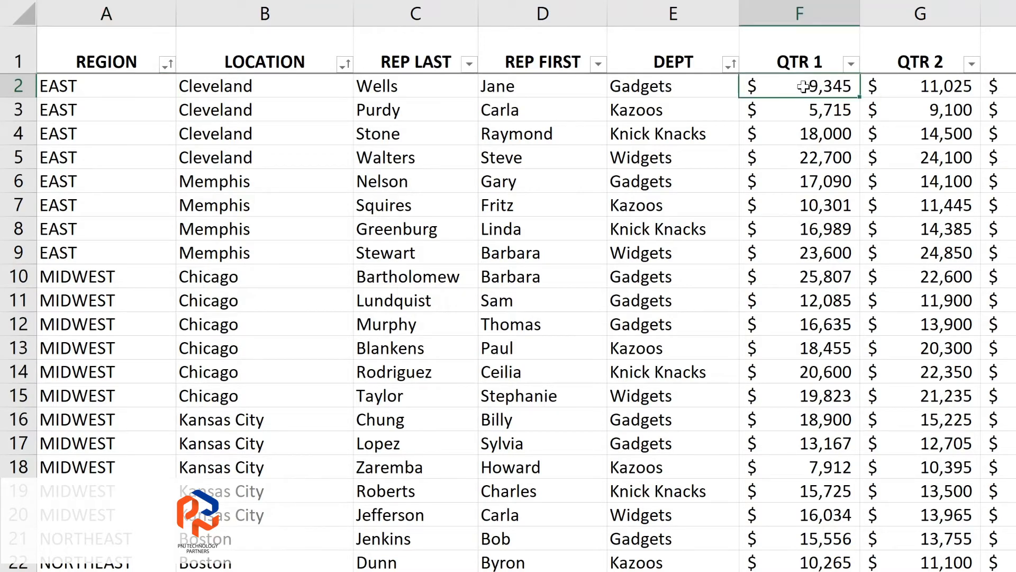
pyautogui.doubleClick(804, 86)
pyautogui.write('100000')
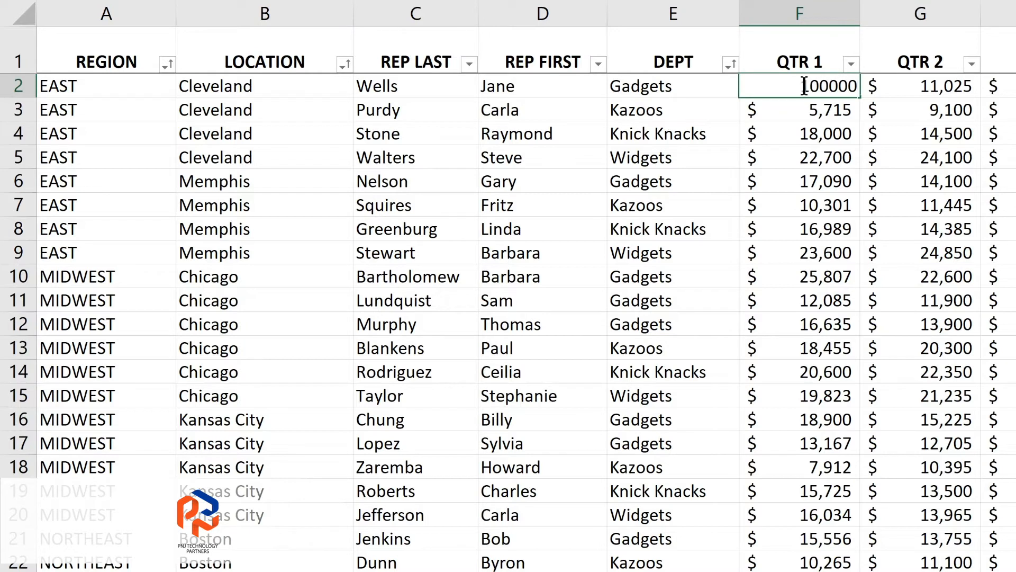
pyautogui.press('Return')
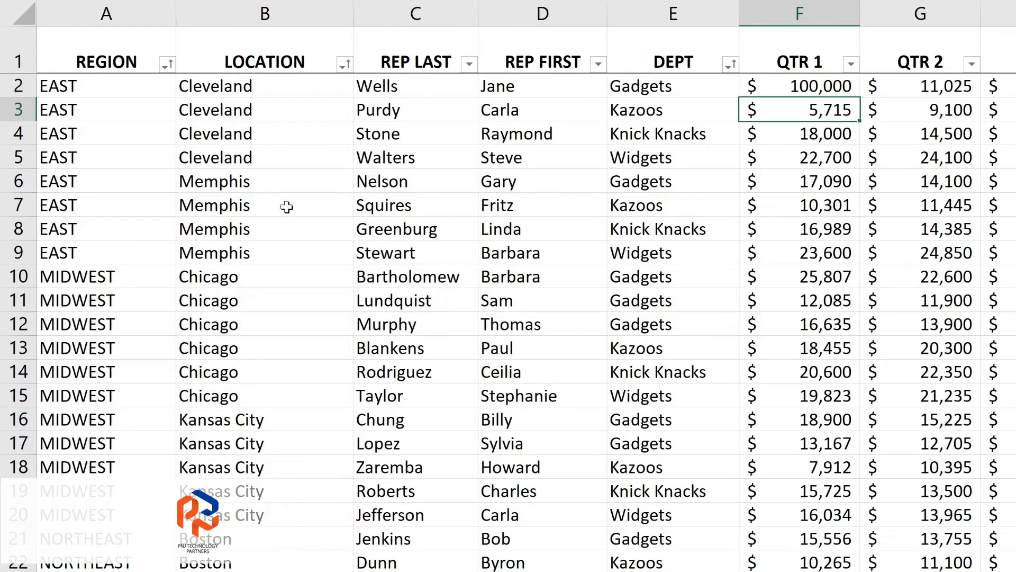
# Change the location in cell B6 of the source data to Cleveland.
pyautogui.click(233, 182)
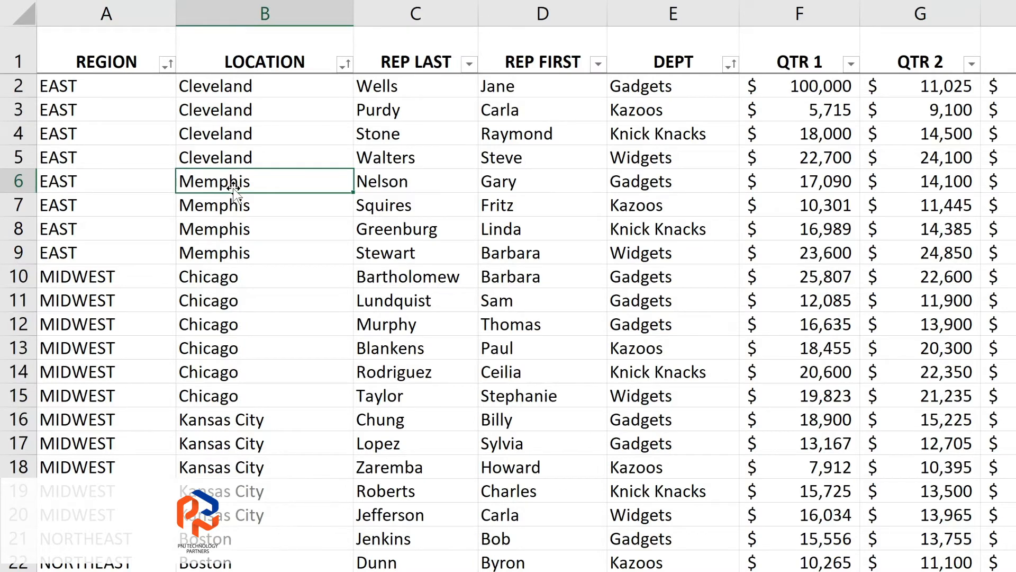
pyautogui.write('c')
pyautogui.press('BackSpace')
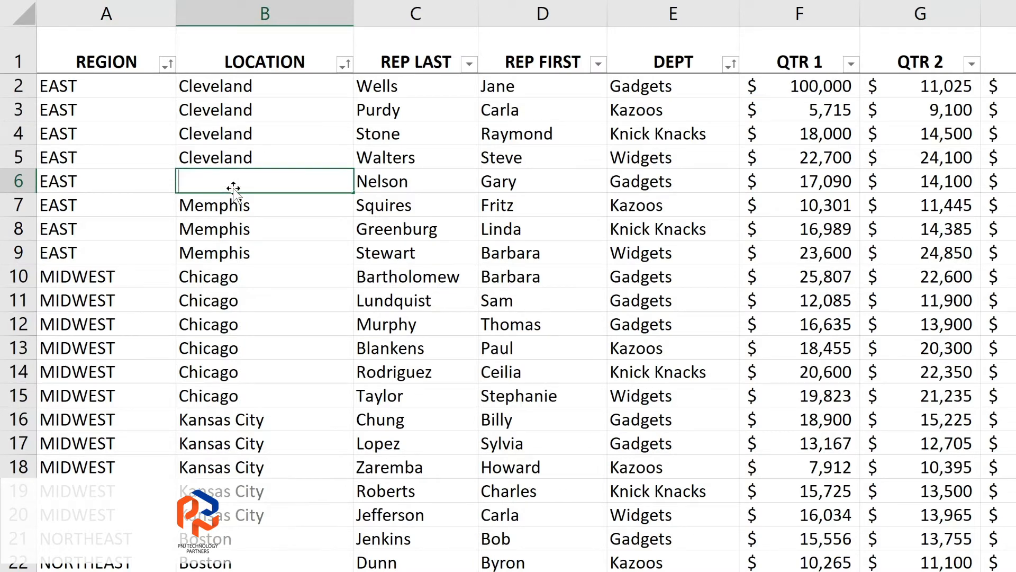
pyautogui.write('c')
pyautogui.press('Return')
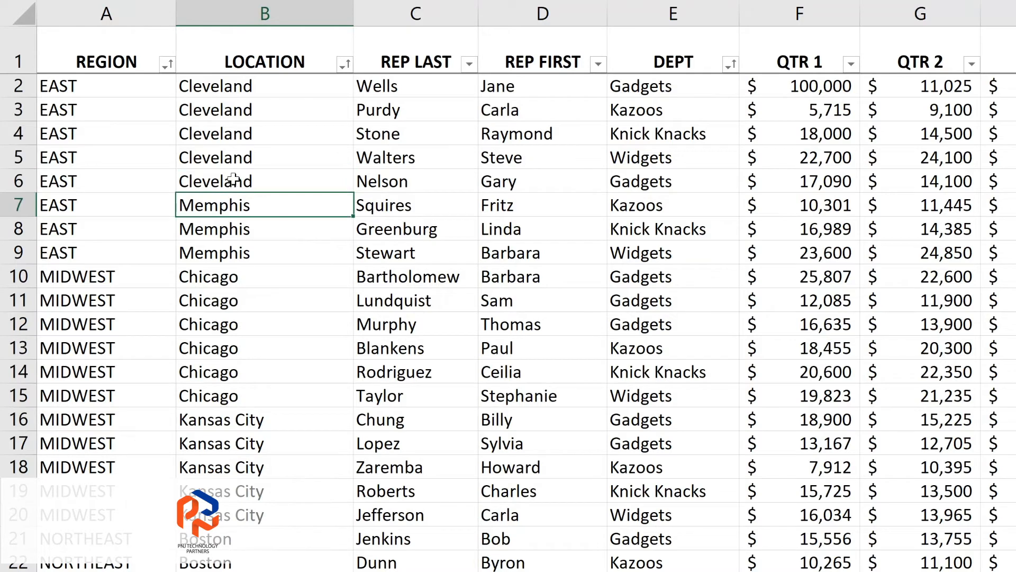
# Return to the PivotTable sheet and refresh all data so the report picks up the source edits.
pyautogui.click(666, 183)
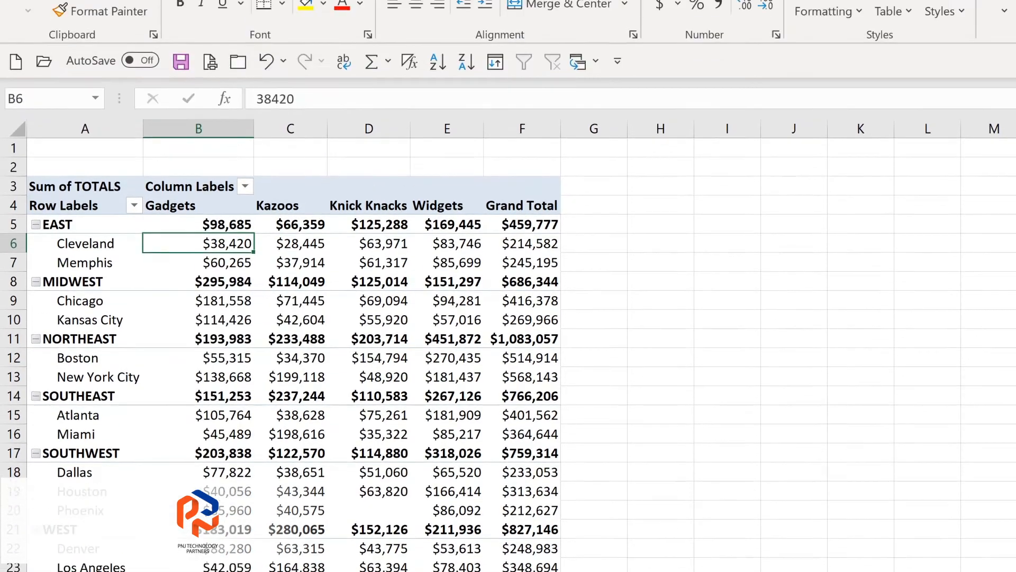
pyautogui.click(707, 27)
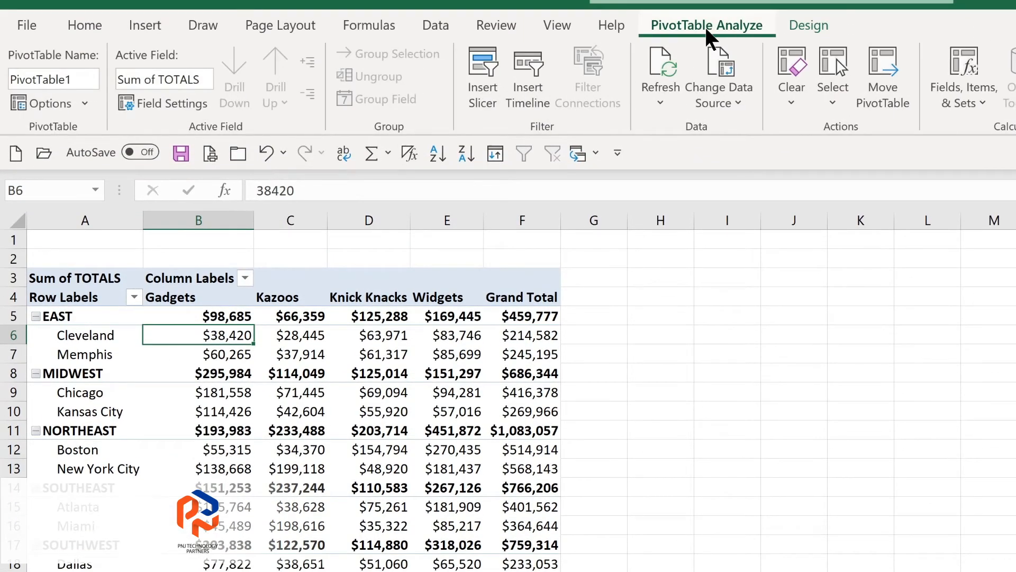
pyautogui.click(659, 99)
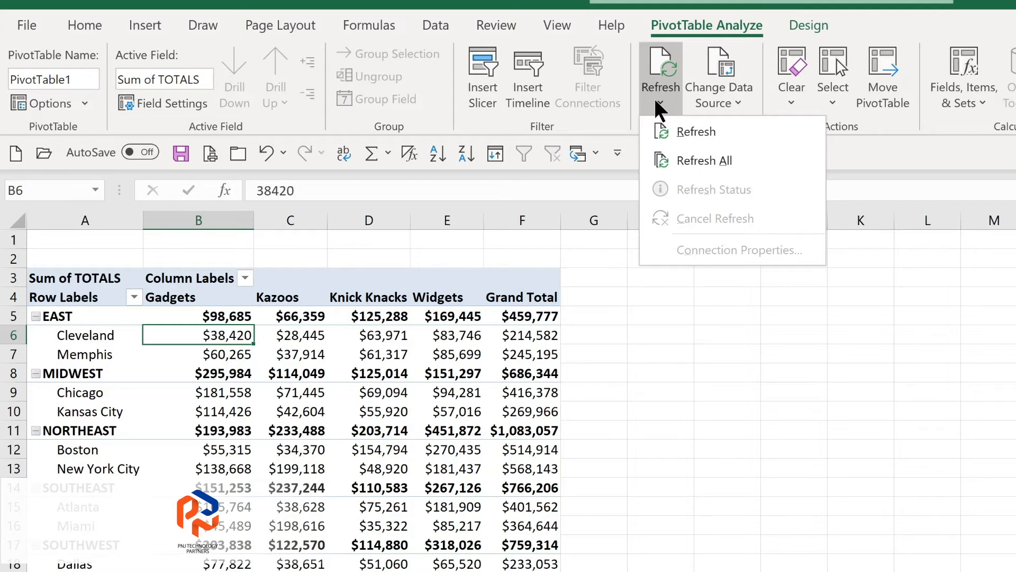
pyautogui.click(688, 161)
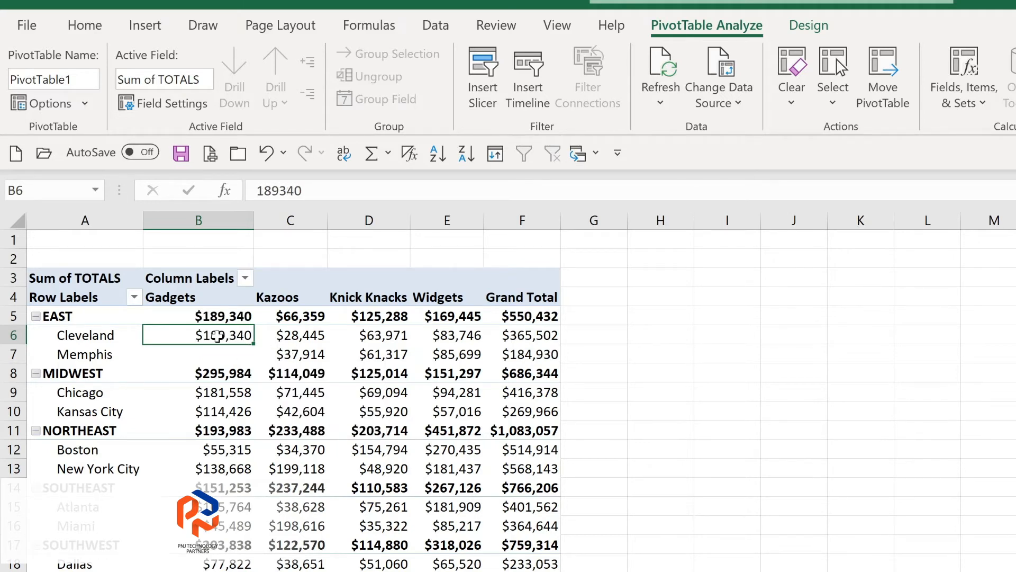
# Check the PivotTable's data source and keep the range 'Sales Tracking'!$A$1:$J$77.
pyautogui.moveTo(204, 406)
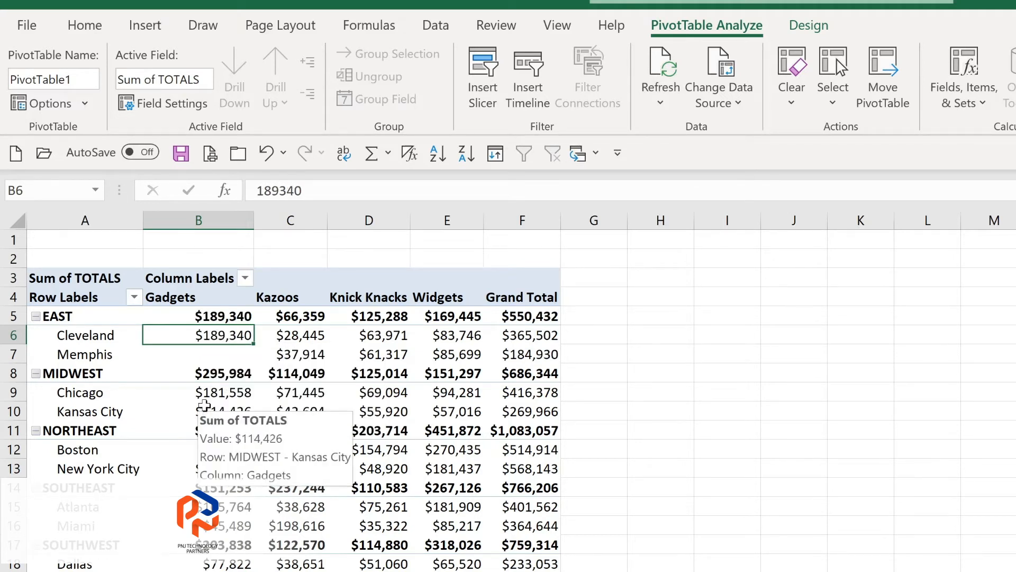
pyautogui.moveTo(213, 354)
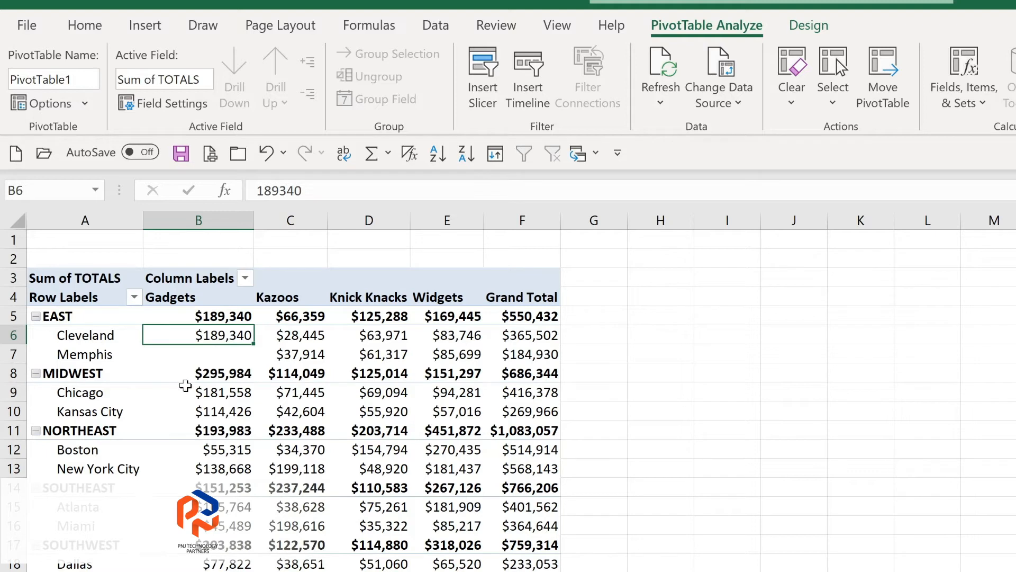
pyautogui.moveTo(212, 369)
pyautogui.click(730, 104)
pyautogui.click(727, 126)
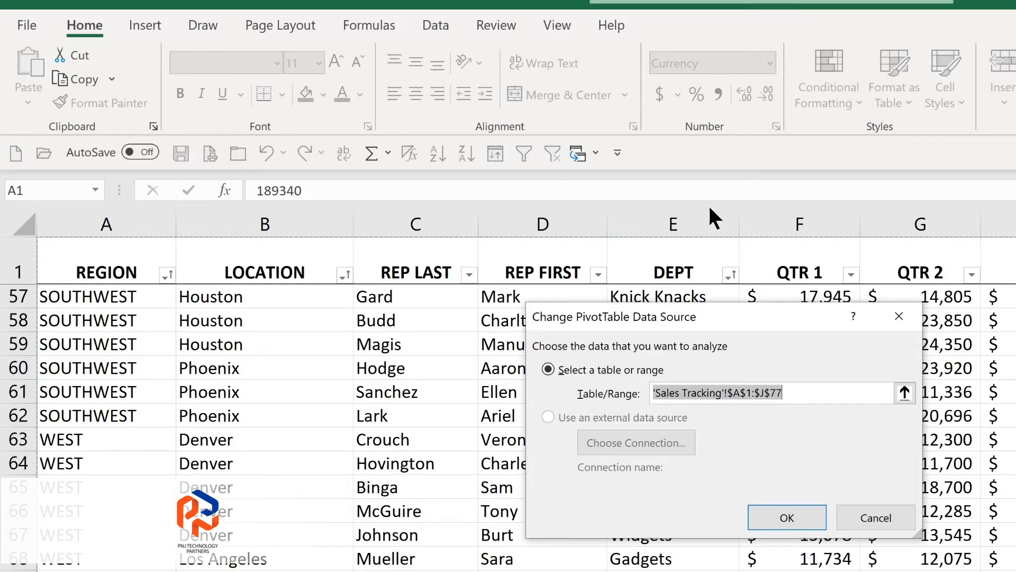
pyautogui.click(798, 516)
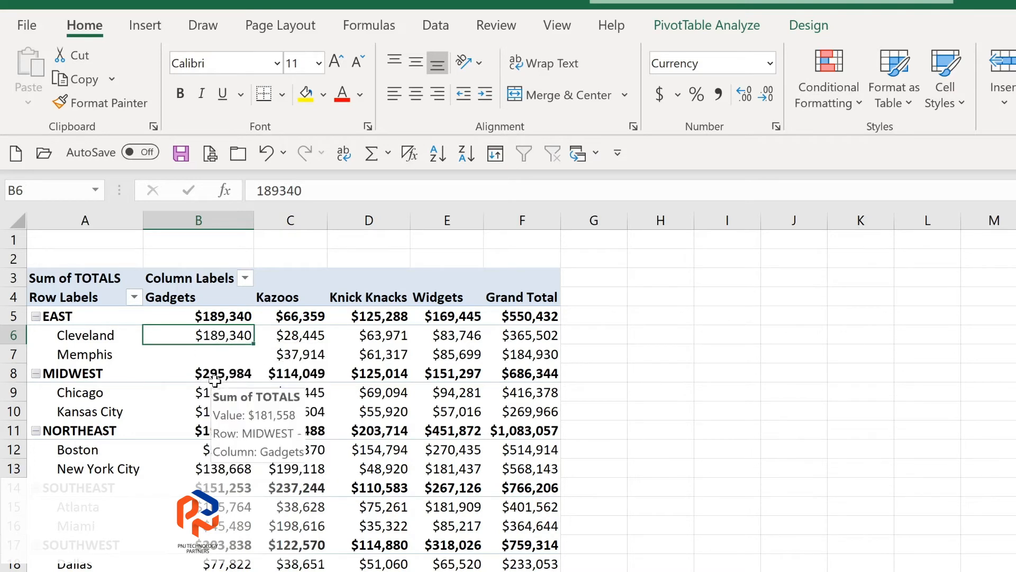
# Drill down into the source records behind the Midwest region's Chicago Gadgets total.
pyautogui.moveTo(211, 394)
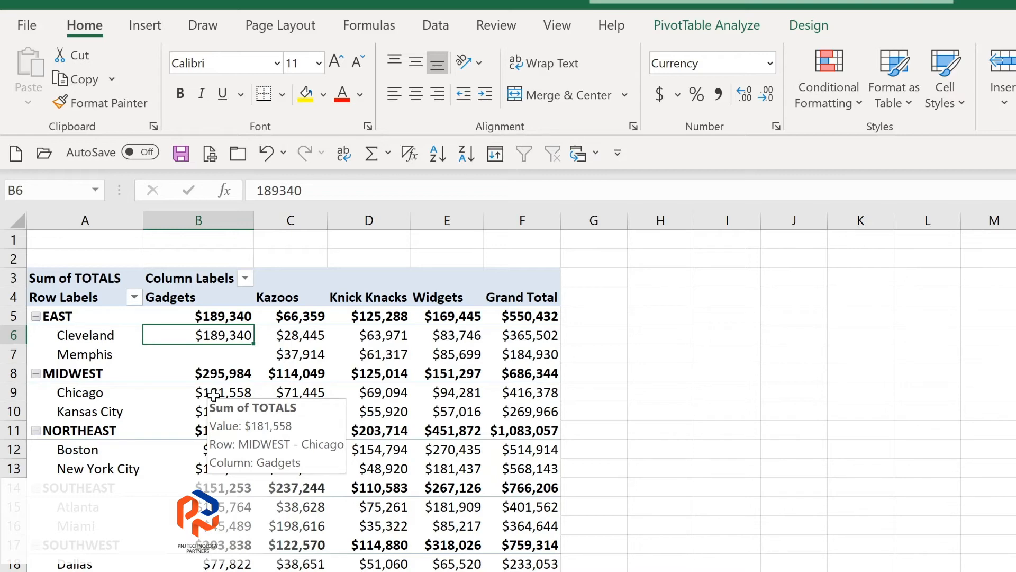
pyautogui.doubleClick(213, 394)
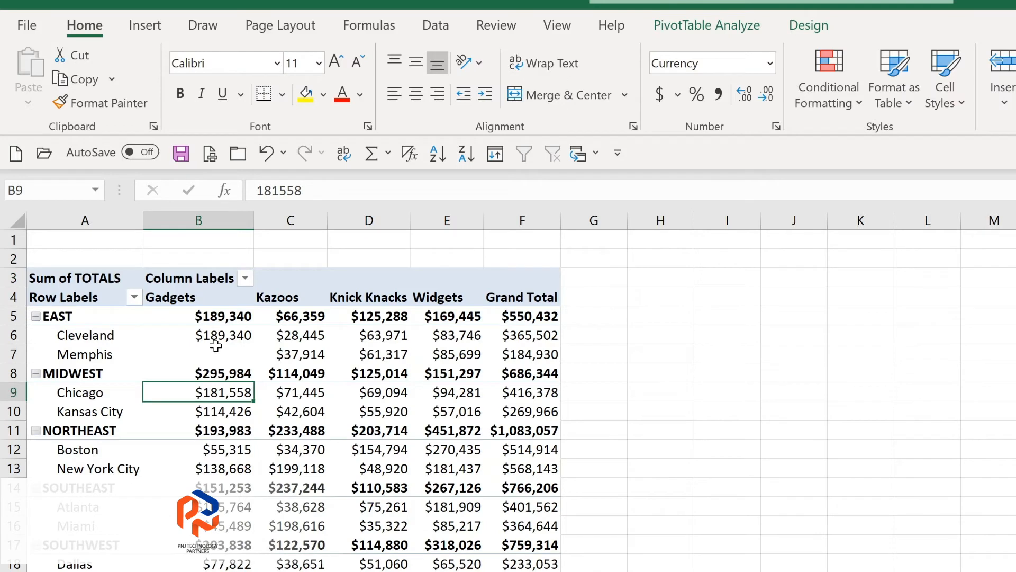
pyautogui.moveTo(216, 346)
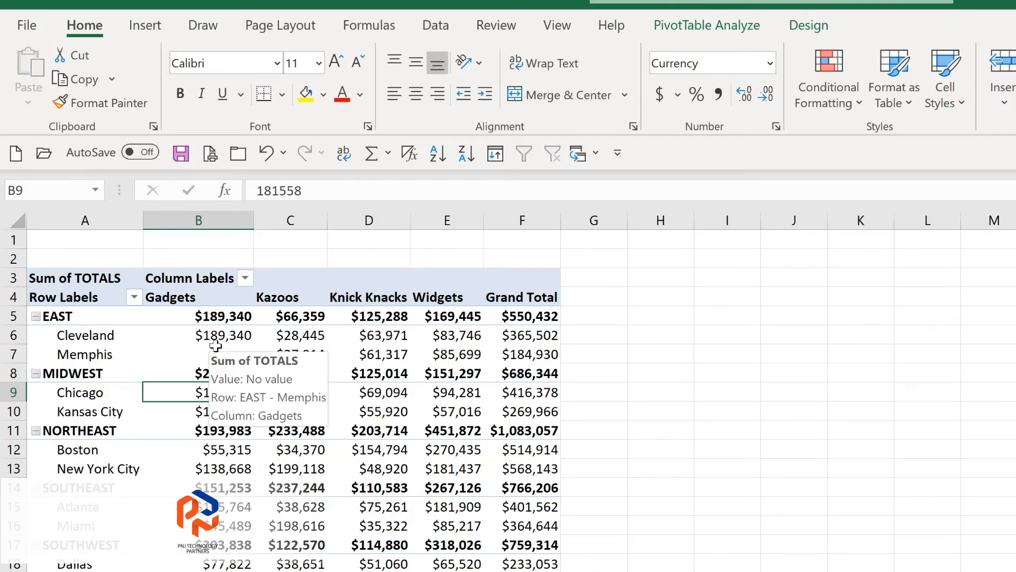
pyautogui.moveTo(80, 337)
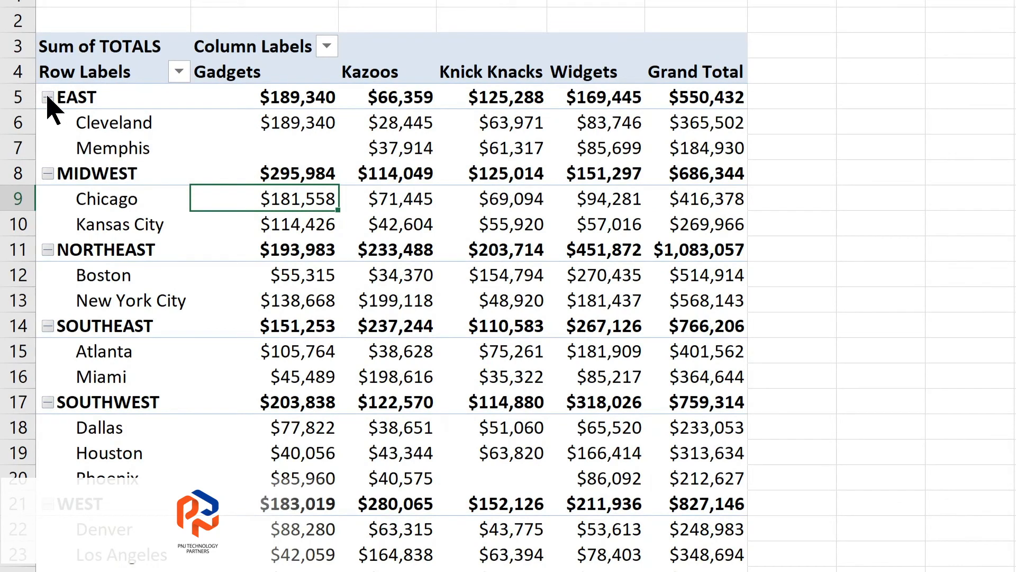
# Collapse and re-expand the EAST region, and do the same for all regions of the PivotTable at once.
pyautogui.click(47, 97)
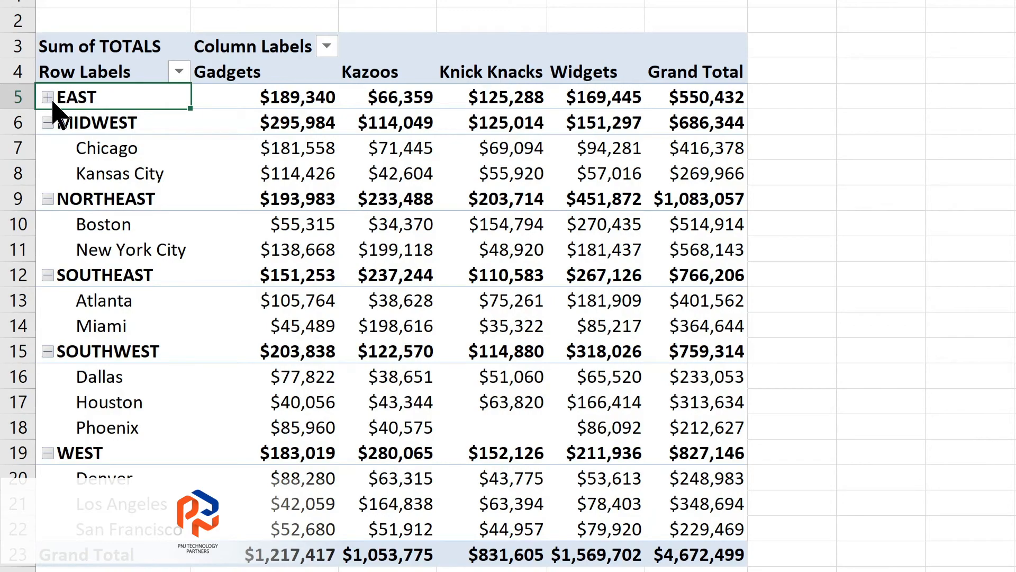
pyautogui.click(47, 97)
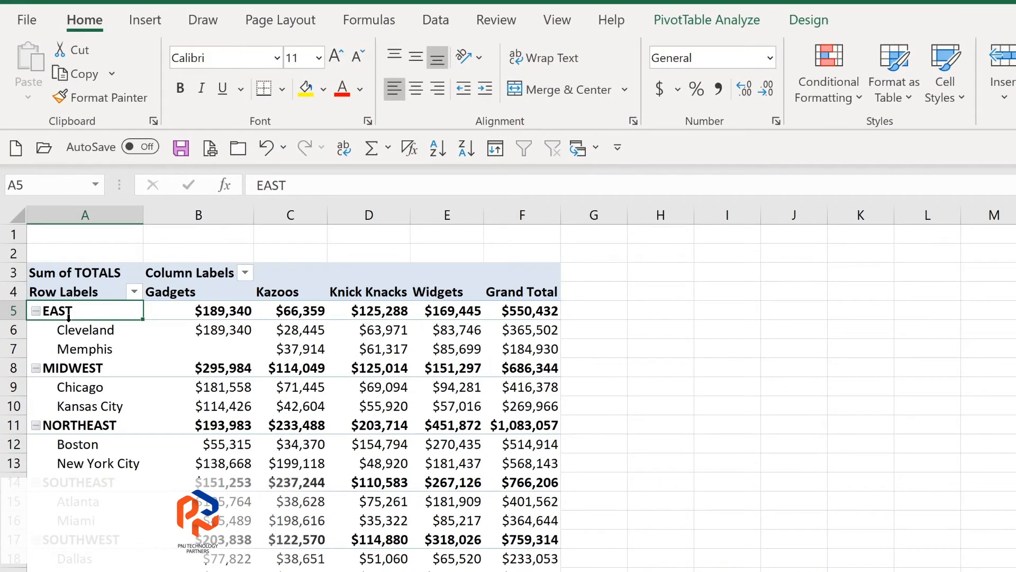
pyautogui.click(685, 24)
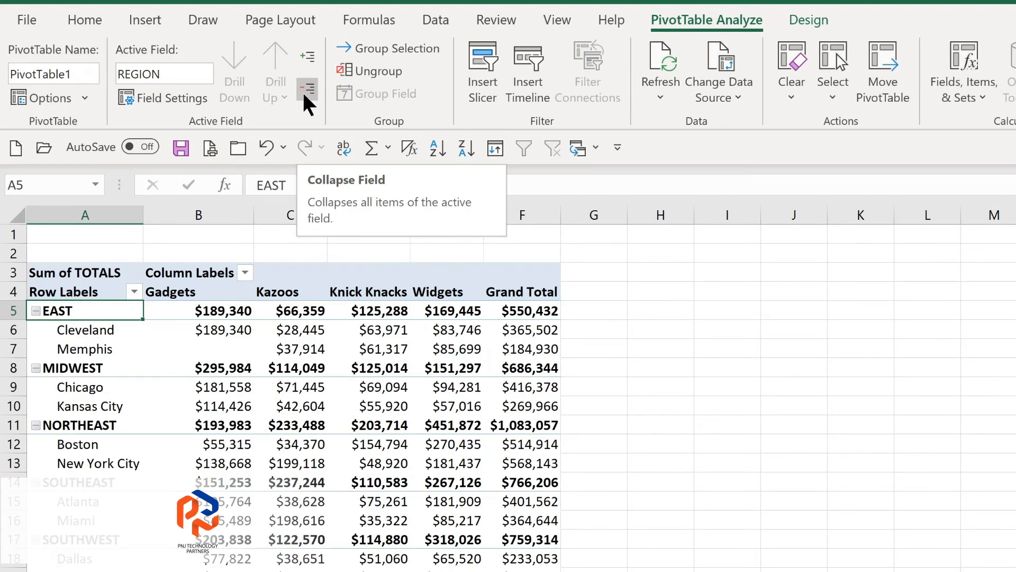
pyautogui.click(306, 90)
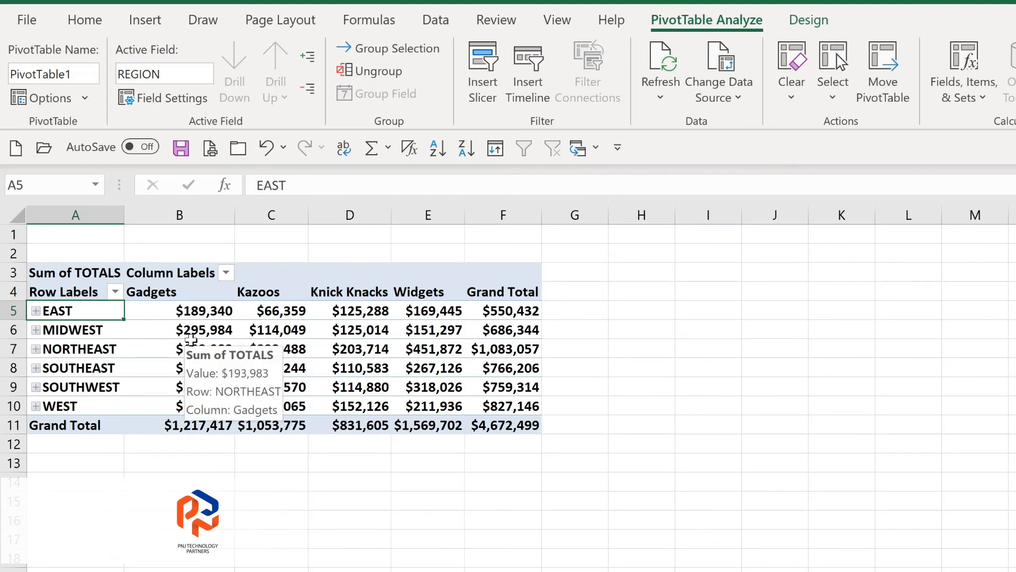
pyautogui.click(309, 55)
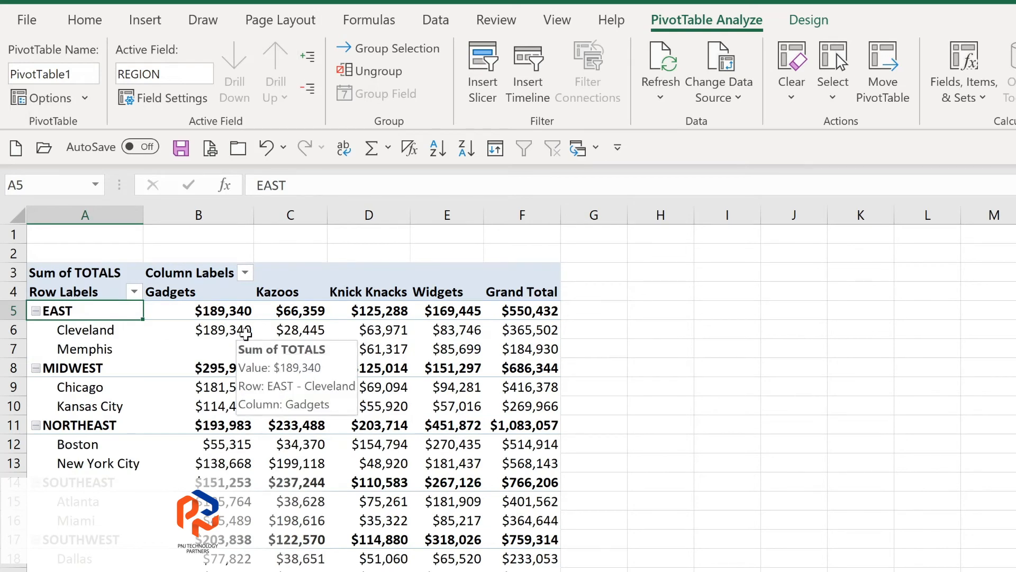
# Apply the blue style from the first row of Medium PivotTable styles and show all subtotals at the bottom of each group.
pyautogui.click(815, 20)
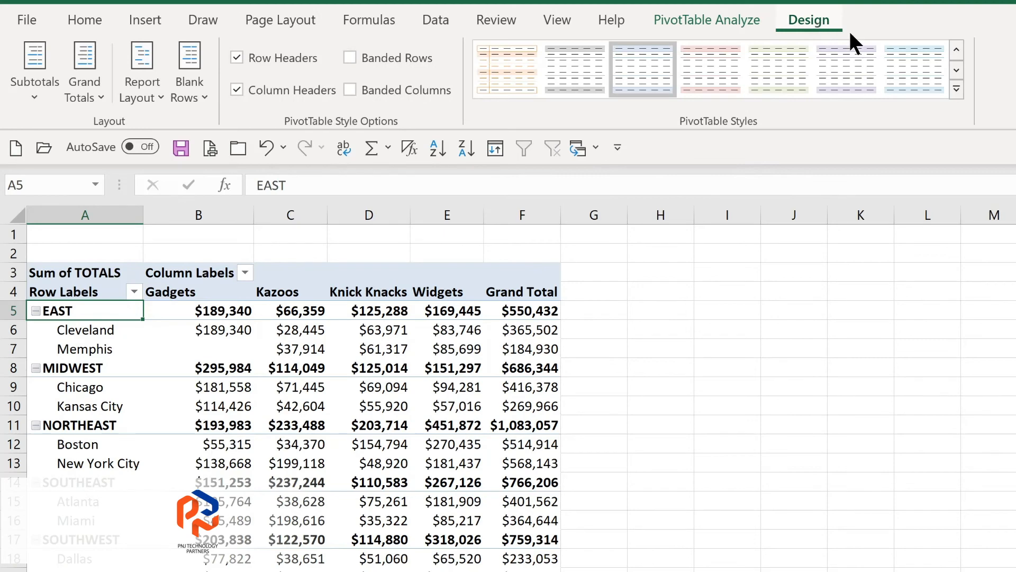
pyautogui.click(957, 90)
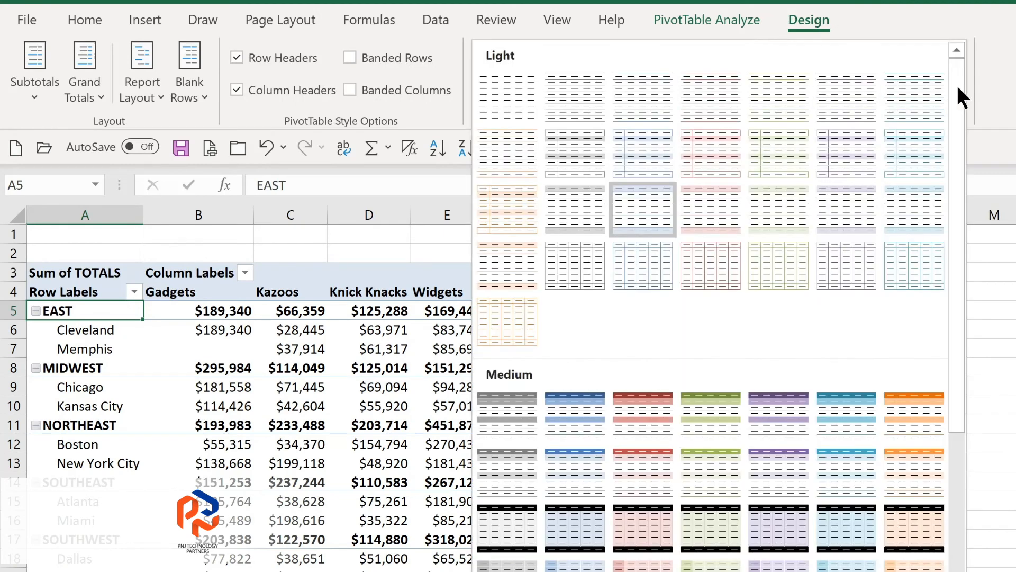
pyautogui.click(556, 431)
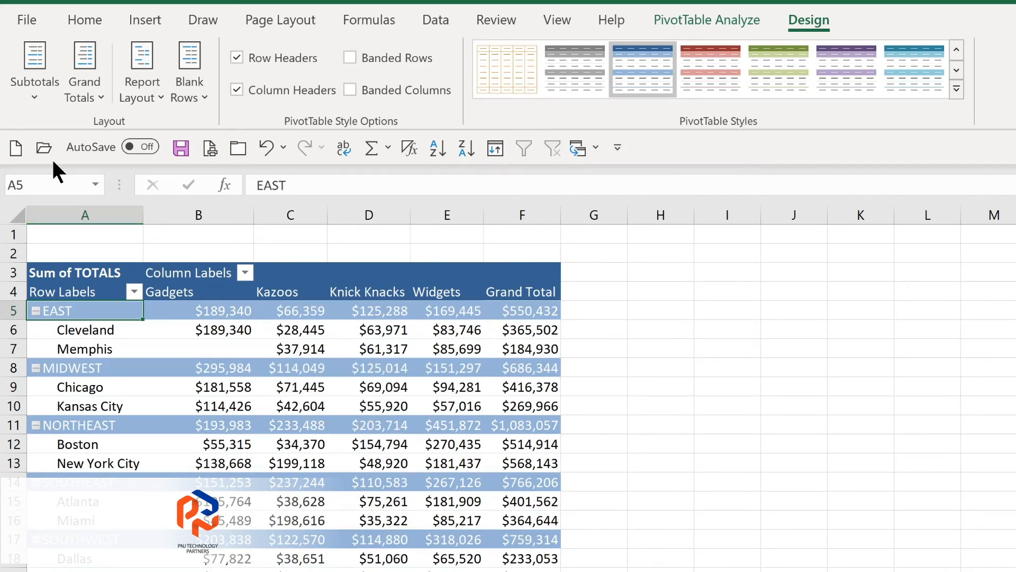
pyautogui.click(40, 98)
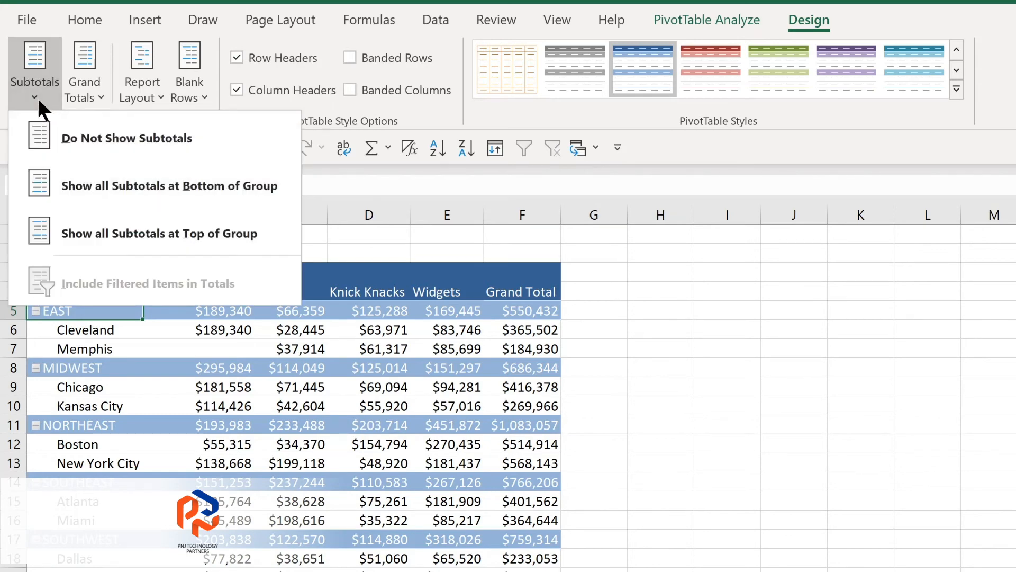
pyautogui.click(98, 193)
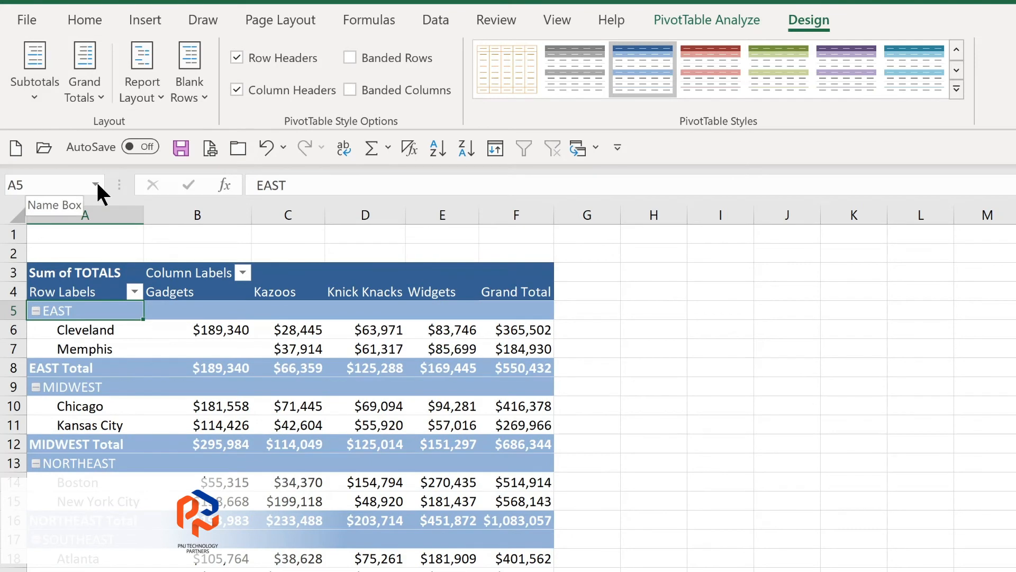
pyautogui.click(85, 94)
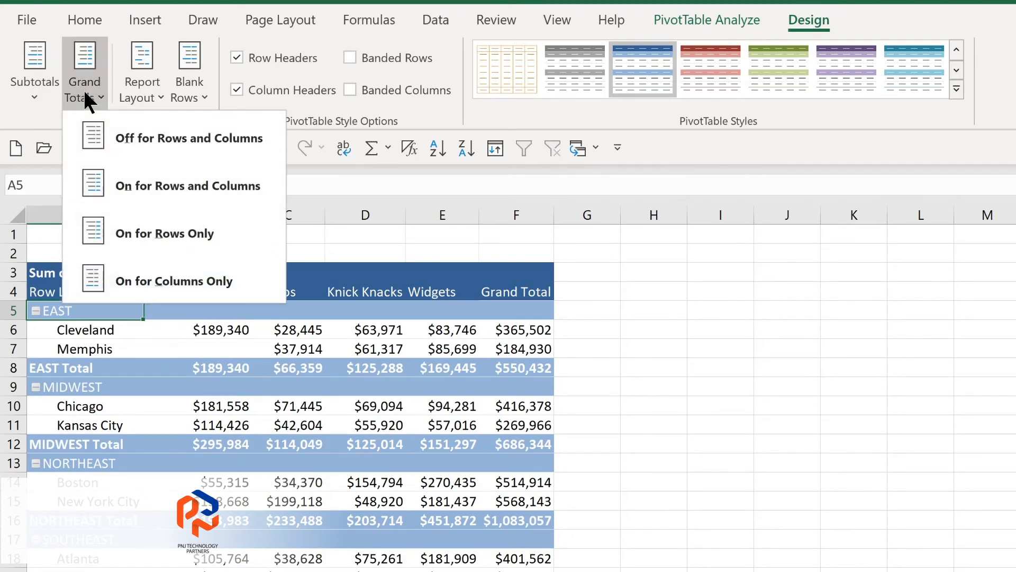
pyautogui.click(156, 95)
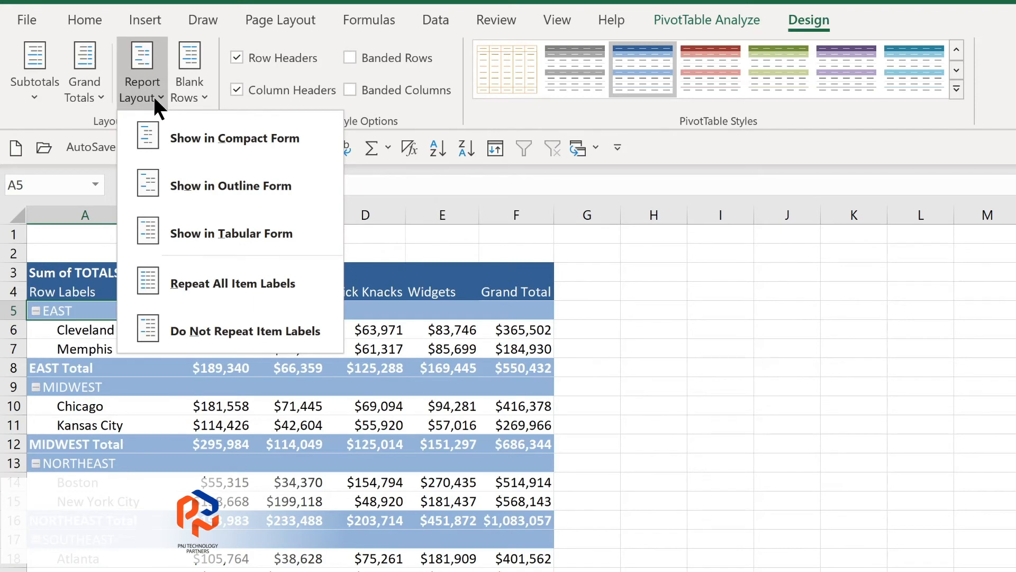
pyautogui.click(153, 94)
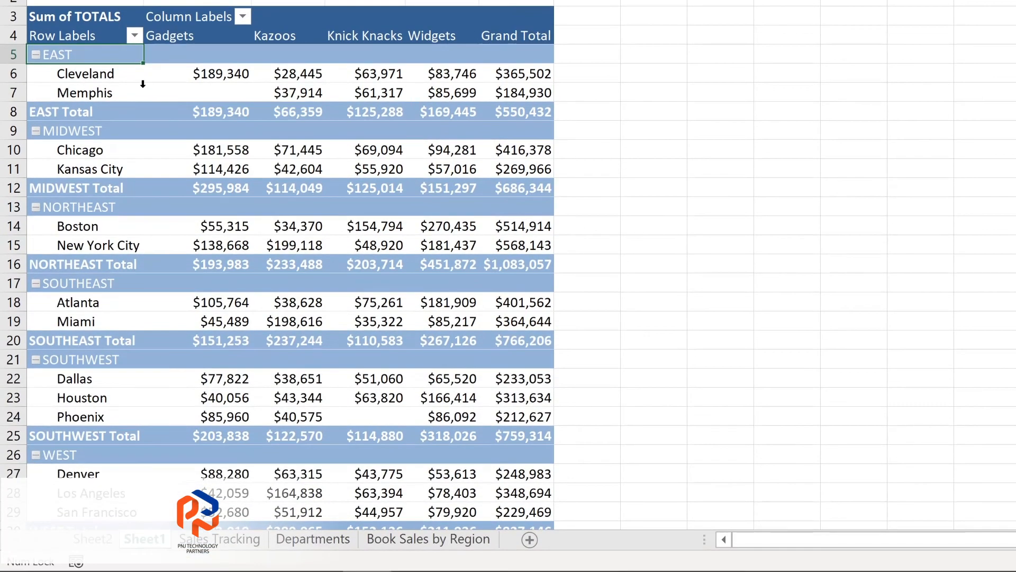
# Filter the PivotTable's row labels to show only the EAST, MIDWEST and NORTHEAST regions.
pyautogui.click(134, 34)
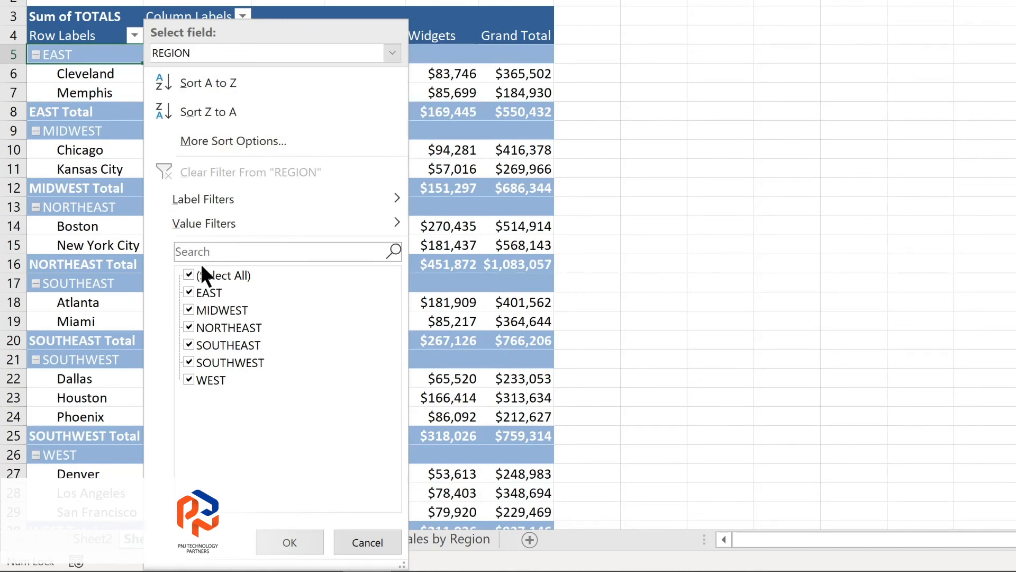
pyautogui.click(186, 272)
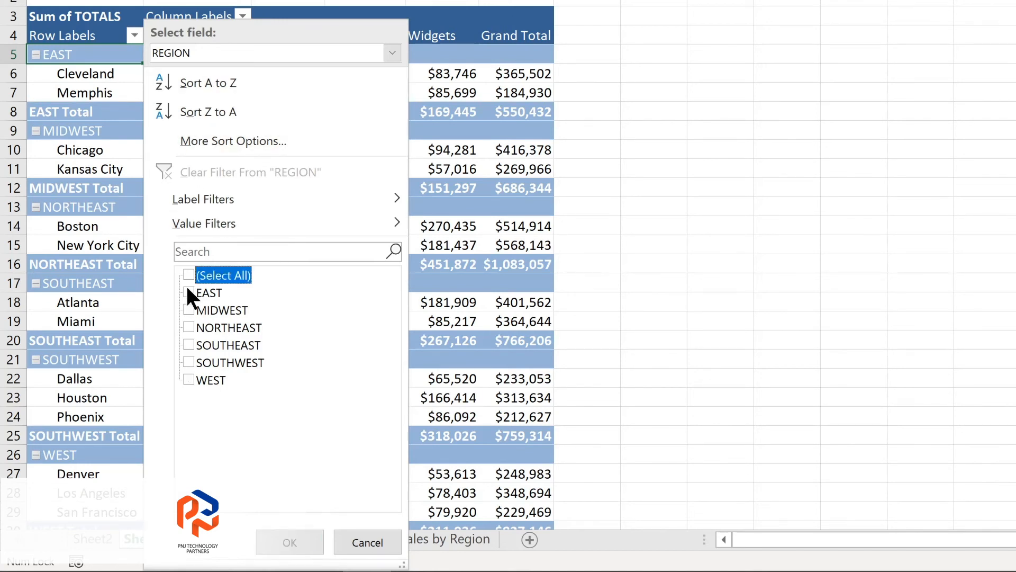
pyautogui.click(186, 286)
pyautogui.click(191, 309)
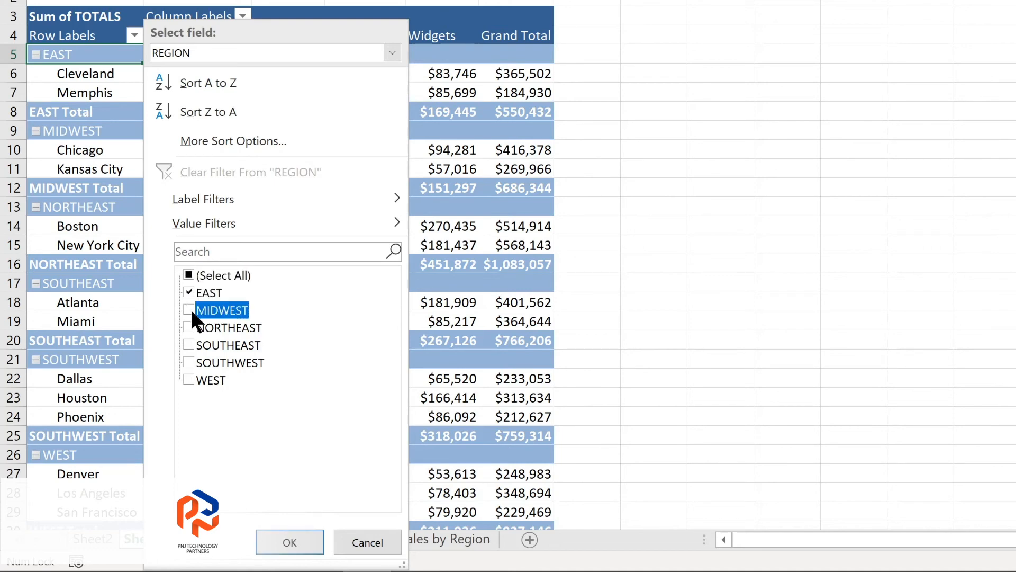
pyautogui.click(188, 325)
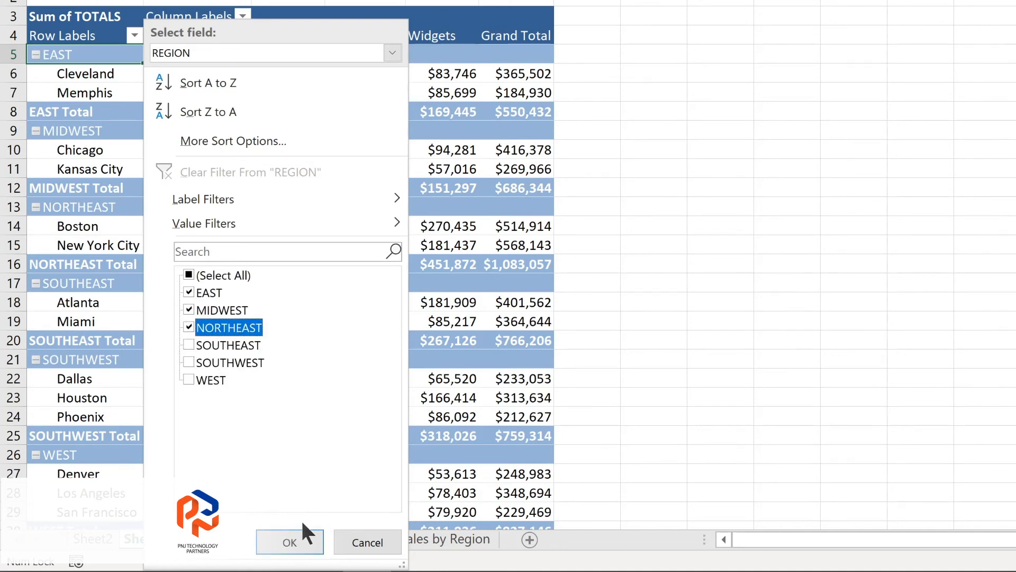
pyautogui.click(295, 542)
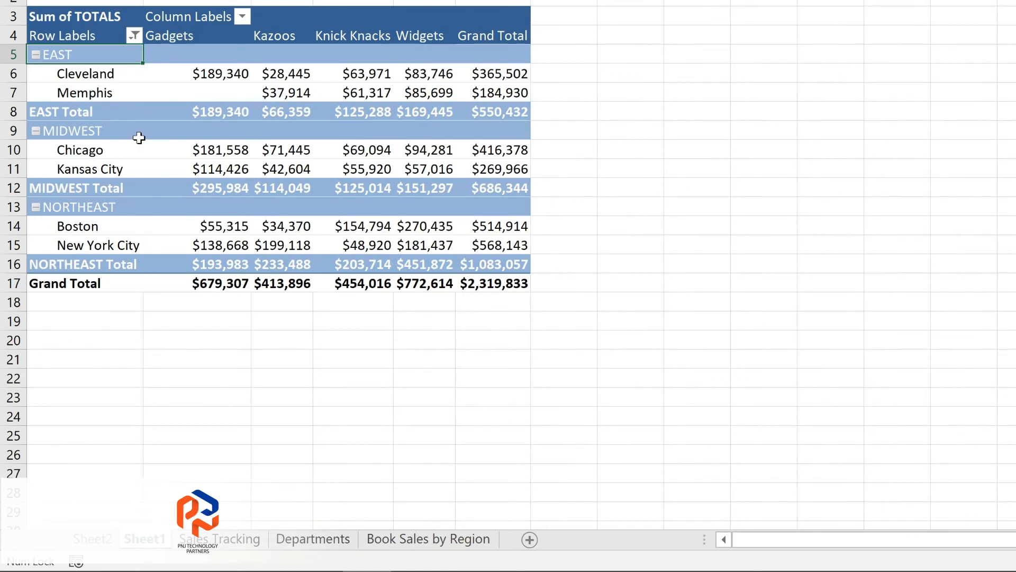
# Check the filter options for the column labels and clear the filter from the REGION row labels.
pyautogui.click(241, 16)
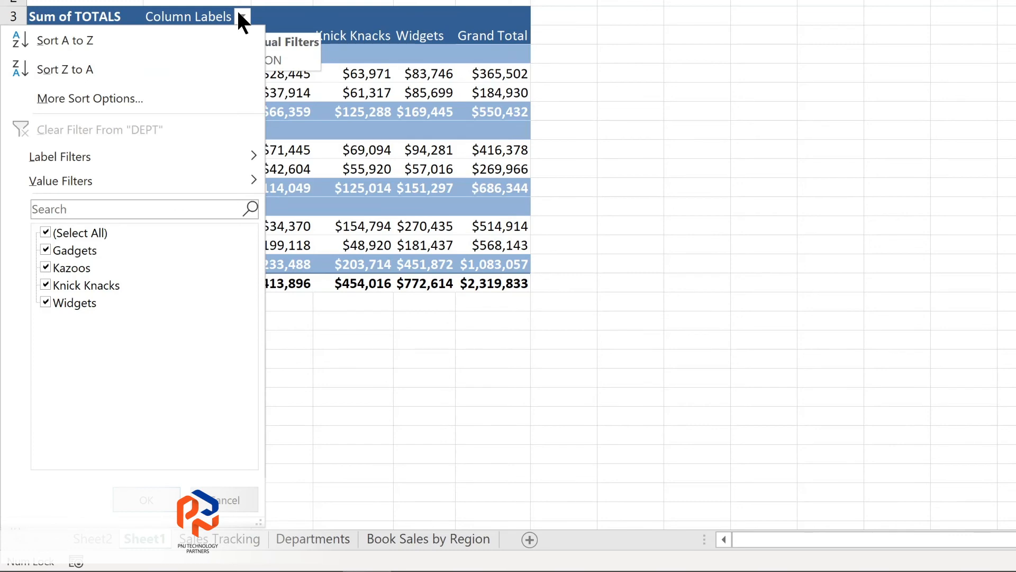
pyautogui.click(133, 34)
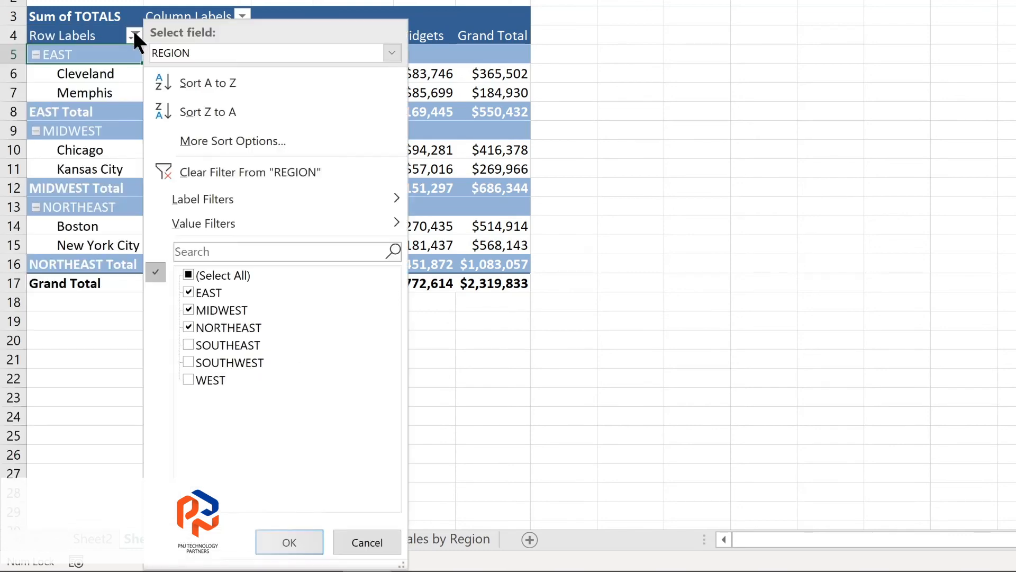
pyautogui.click(198, 167)
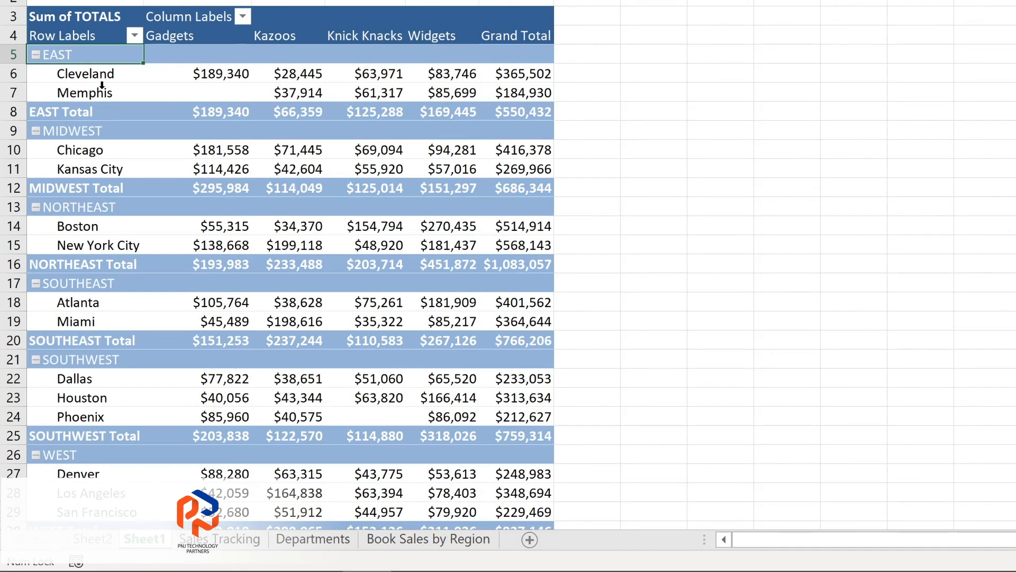
# Sort the locations within each region by their Grand Total values from smallest to largest.
pyautogui.click(198, 74)
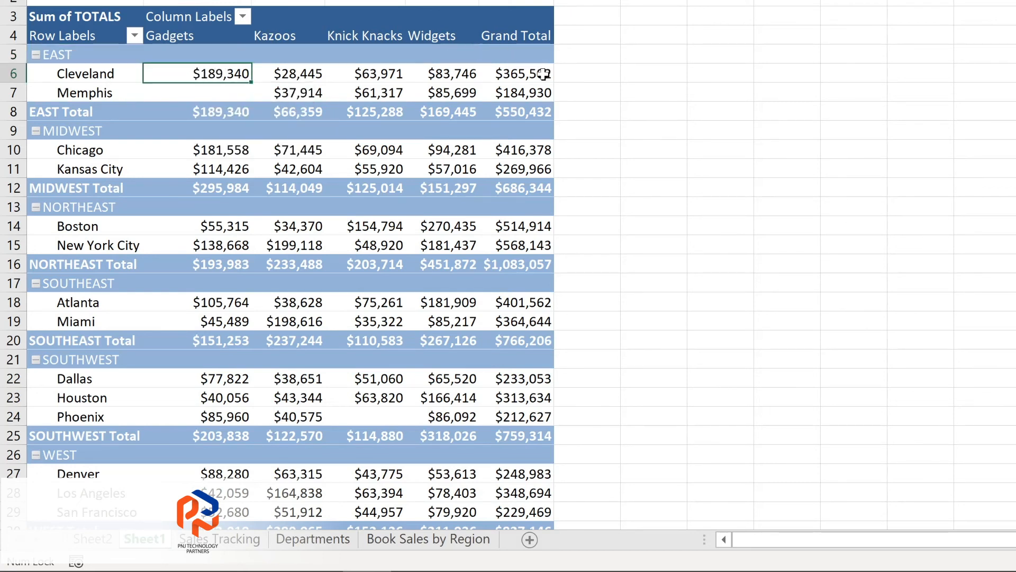
pyautogui.rightClick(511, 76)
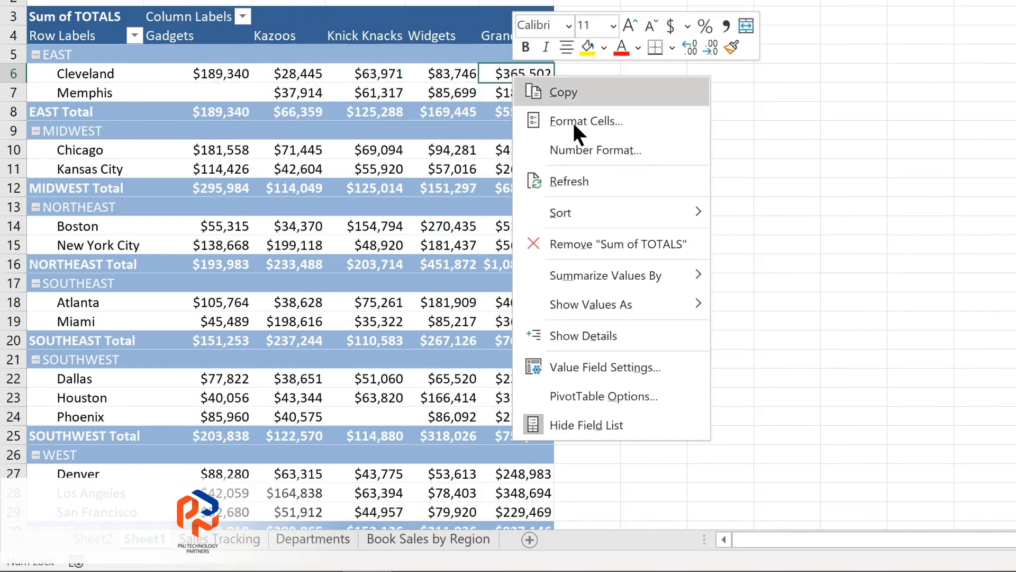
pyautogui.moveTo(572, 215)
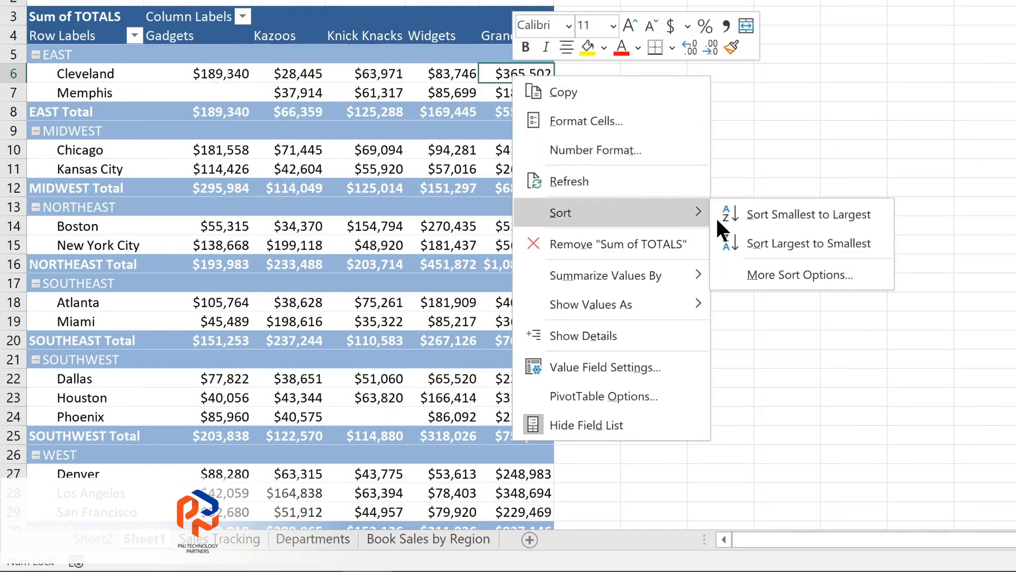
pyautogui.click(773, 214)
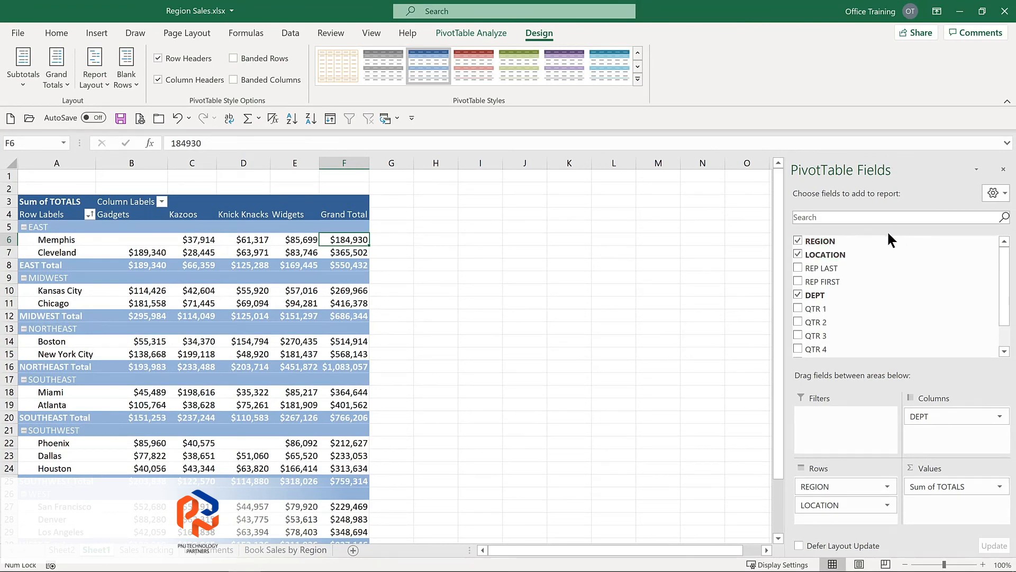
# Remove the REGION field from the PivotTable's rows and add it as a report filter.
pyautogui.click(798, 241)
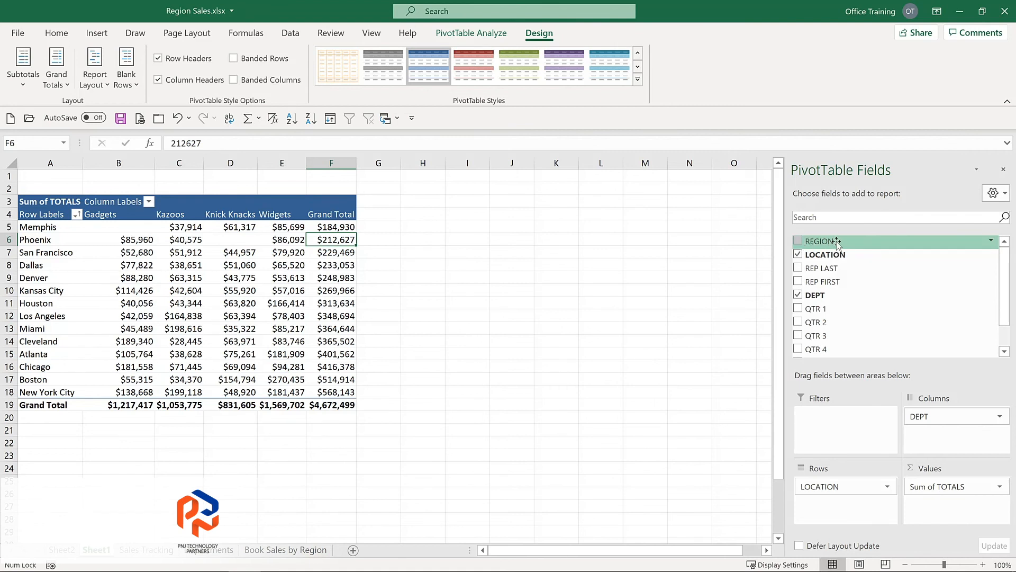
pyautogui.moveTo(836, 242); pyautogui.dragTo(824, 428)
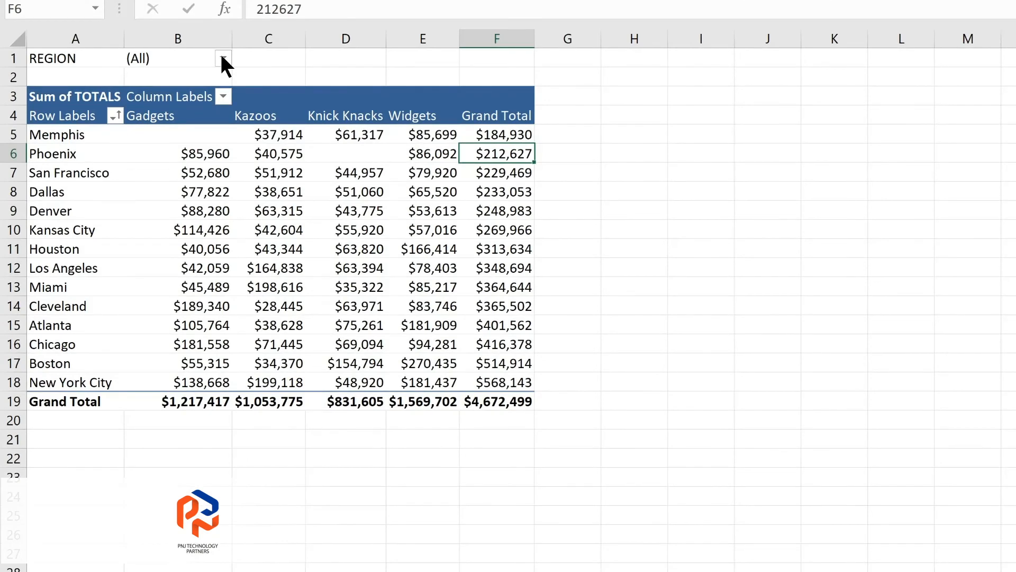
# Set the REGION report filter to MIDWEST.
pyautogui.click(224, 59)
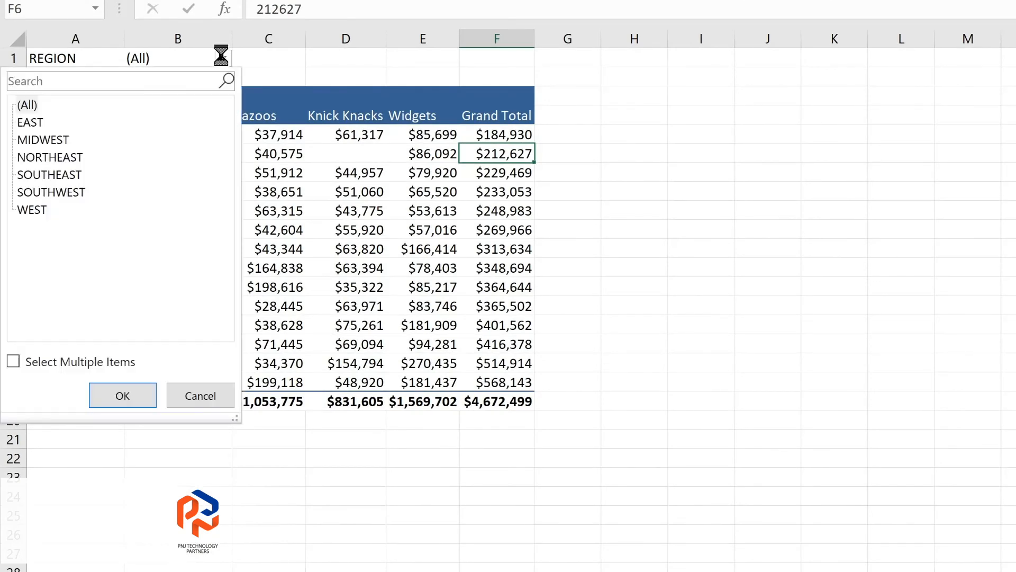
pyautogui.click(55, 138)
pyautogui.click(122, 396)
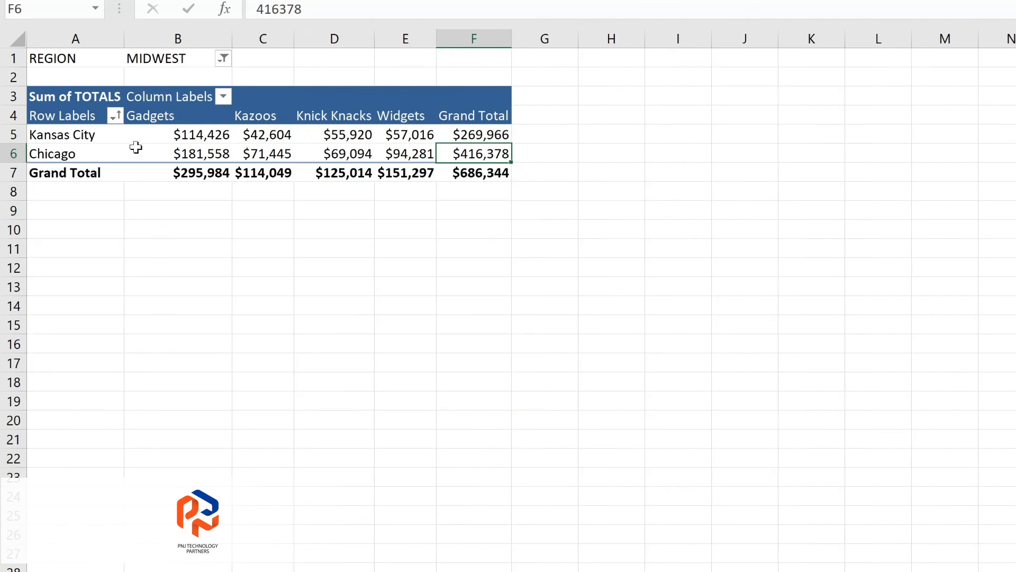
# Reset the REGION report filter to (All).
pyautogui.click(223, 59)
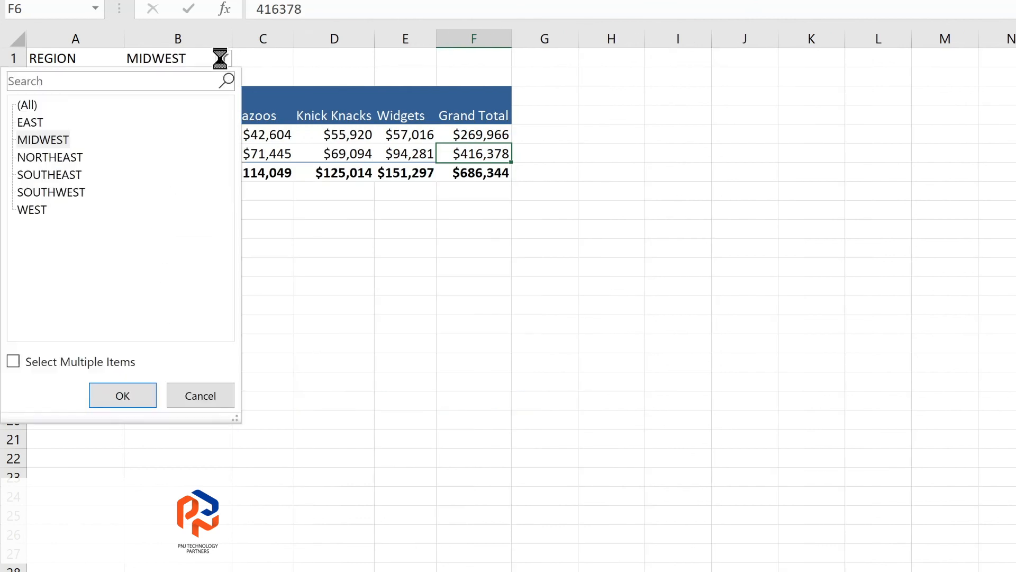
pyautogui.click(37, 105)
pyautogui.click(112, 398)
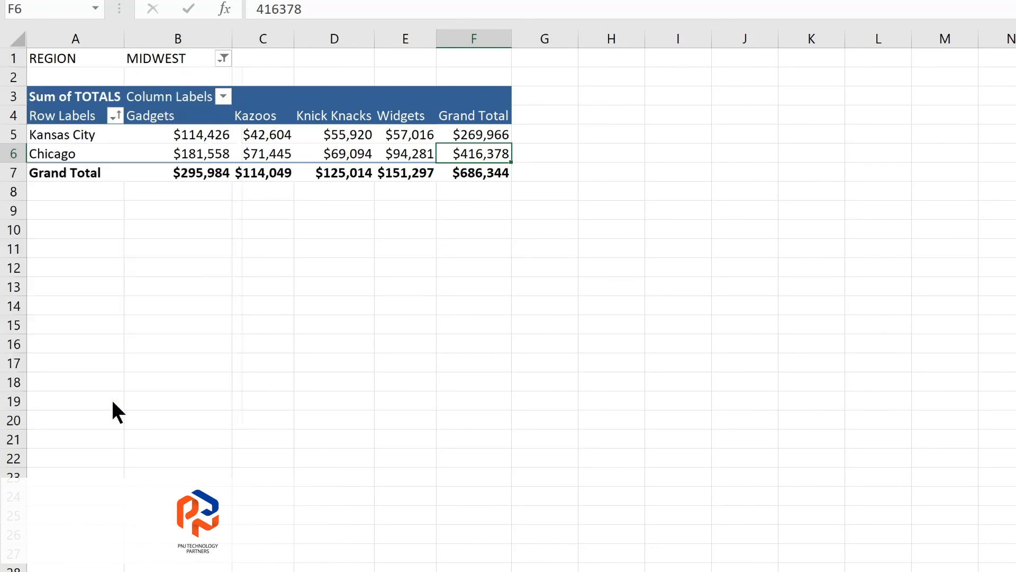